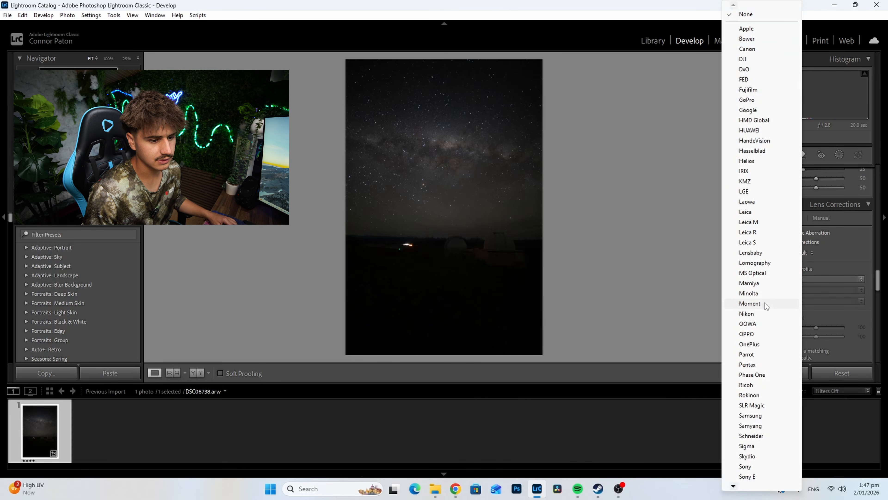
Choose the Samyang 14mm f/2.8 ED AS IF UMC lens profile and raise its vignetting correction to 200
left_click(751, 425)
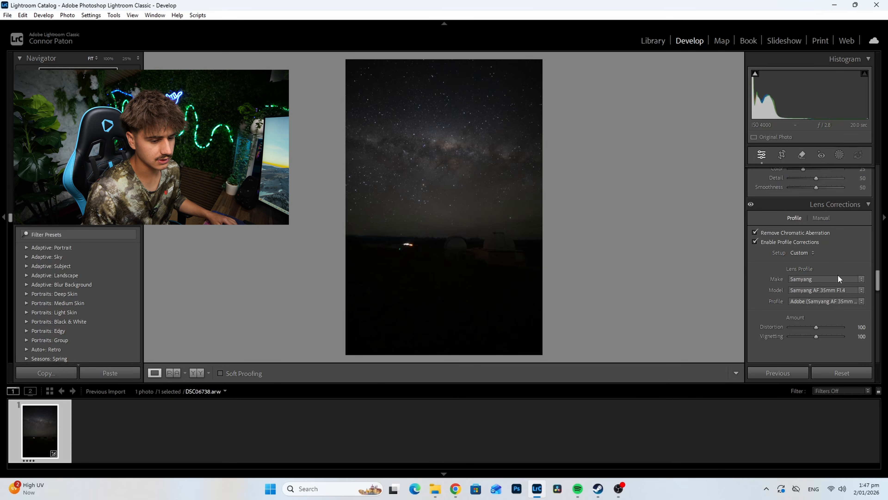
left_click(832, 291)
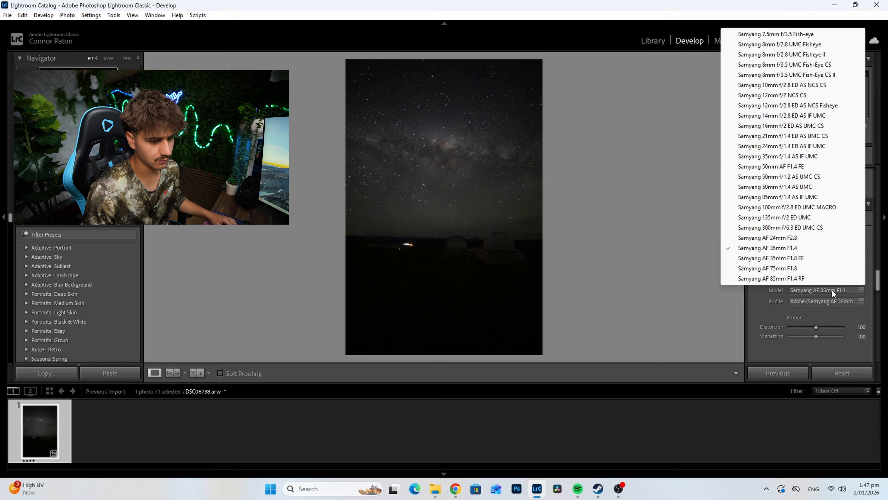
left_click(779, 116)
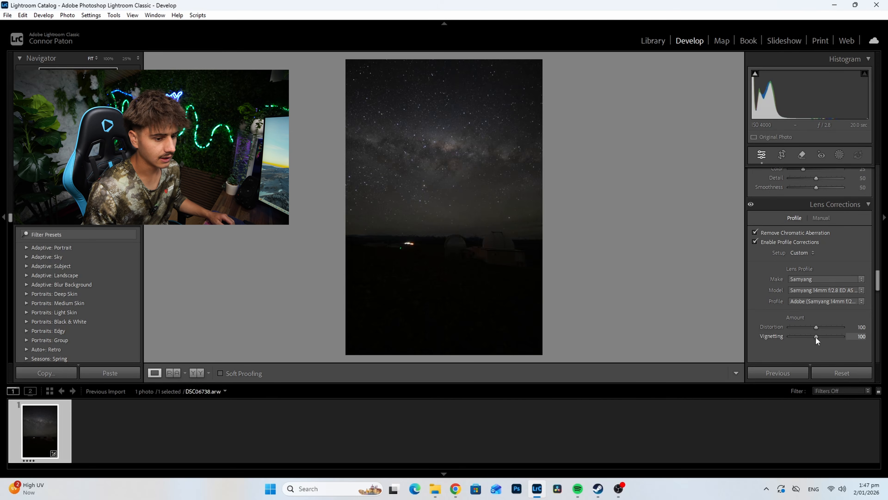
left_click_drag(816, 337, 859, 338)
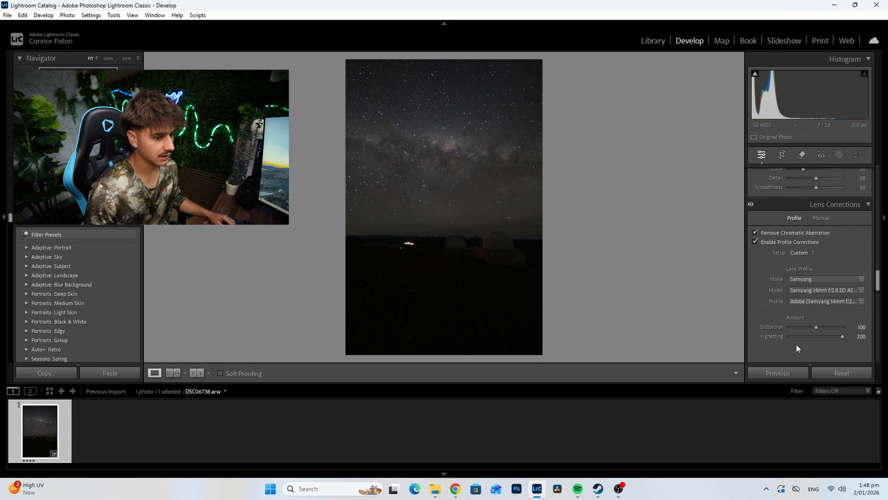
Raise the photo's Exposure to +0.44 and Shadows to +39, checking the observatory foreground up close
scroll(777, 333, "up", 15)
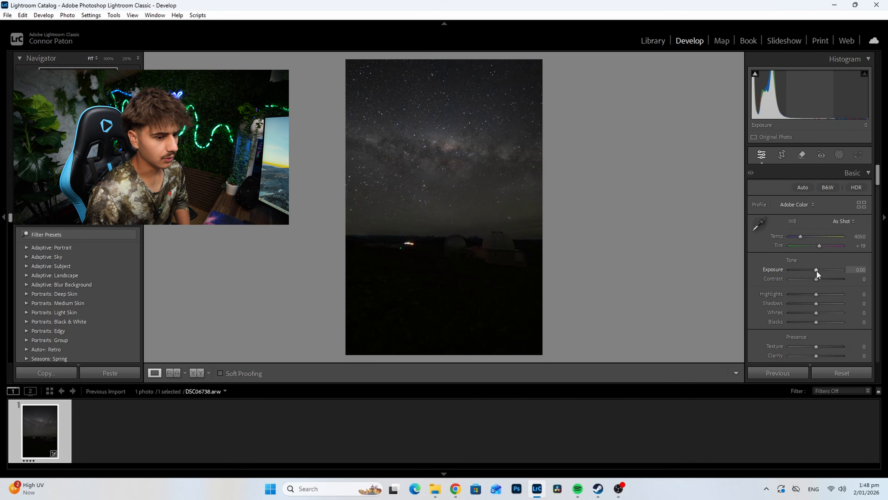
left_click_drag(816, 271, 818, 271)
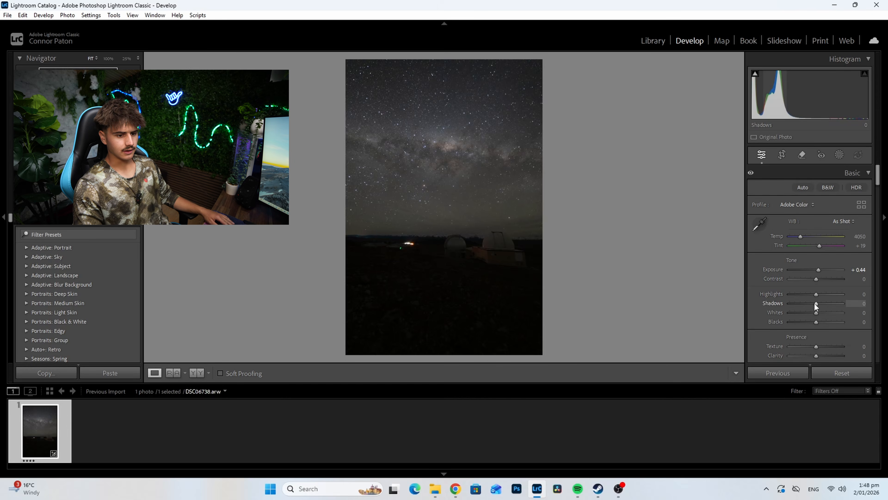
left_click_drag(818, 302, 825, 306)
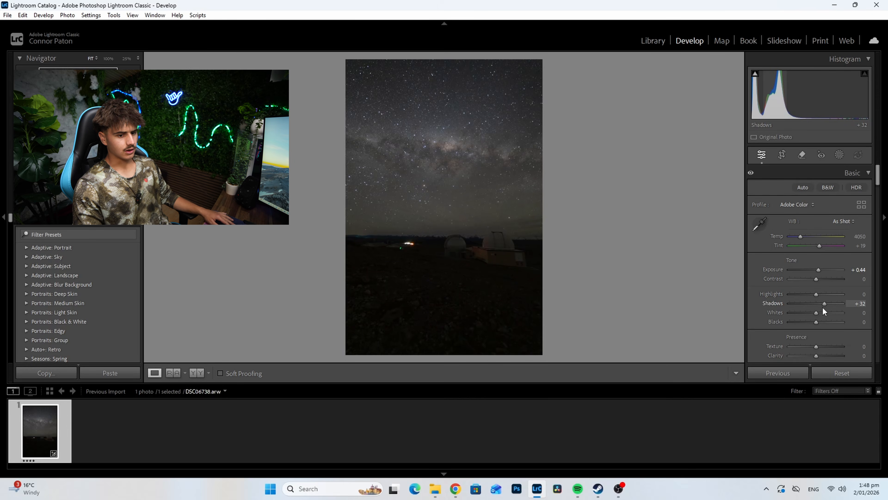
left_click(470, 264)
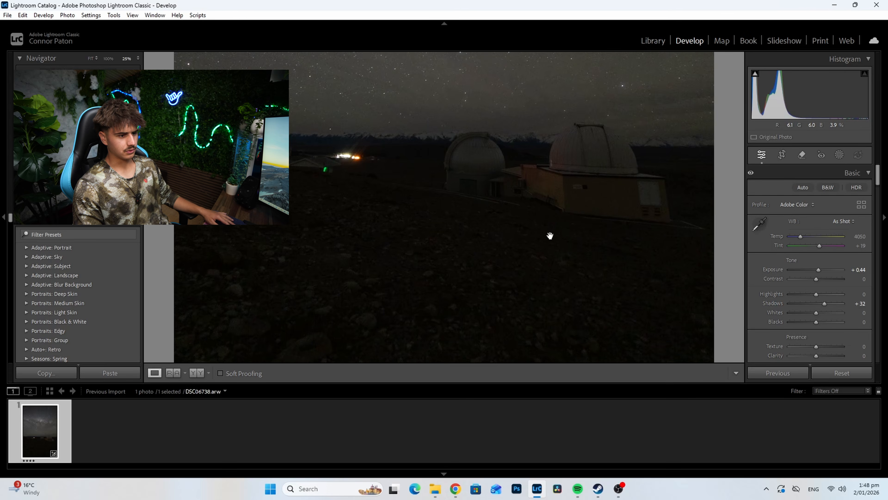
left_click(551, 235)
left_click_drag(823, 303, 846, 303)
left_click_drag(499, 277, 469, 263)
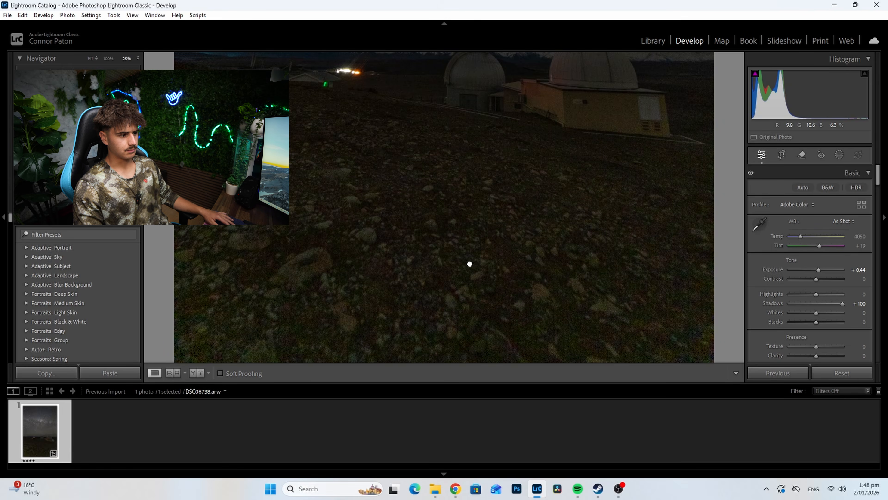
left_click(470, 263)
left_click(827, 303)
left_click_drag(826, 302, 826, 303)
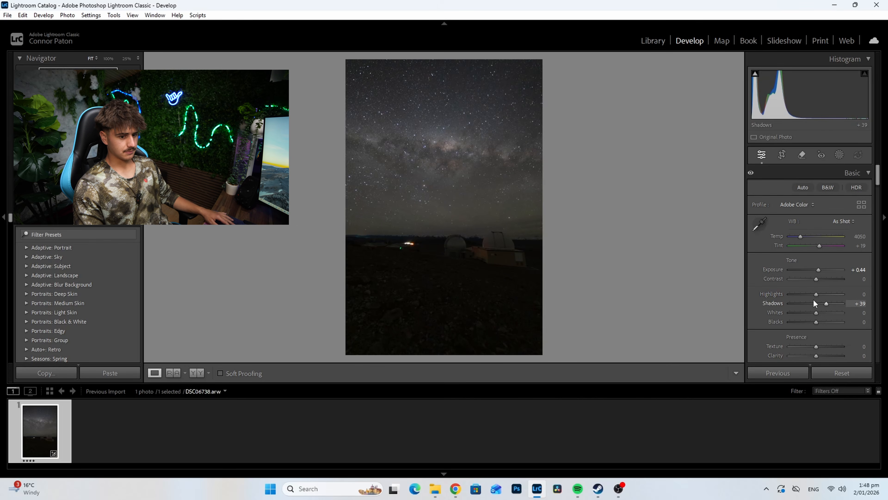
Set Highlights to +16, Whites to +9, Blacks to −7 and Contrast to +11
left_click_drag(815, 295, 820, 294)
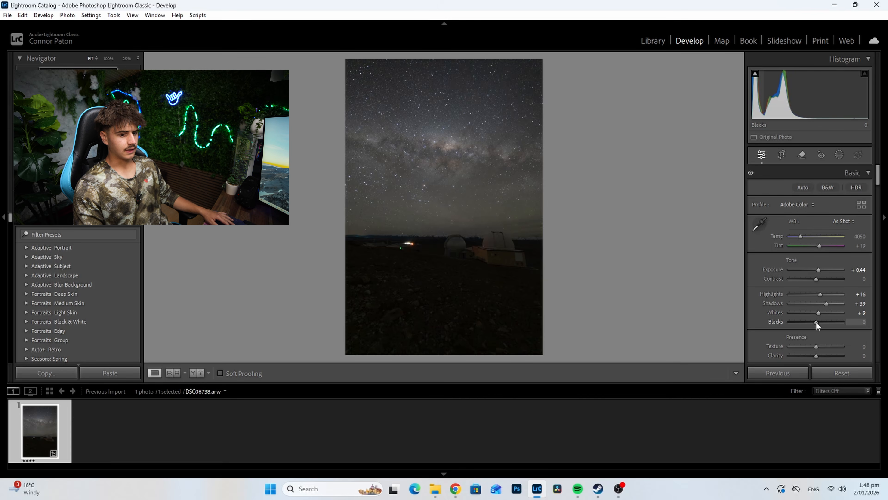
left_click_drag(816, 325, 815, 323)
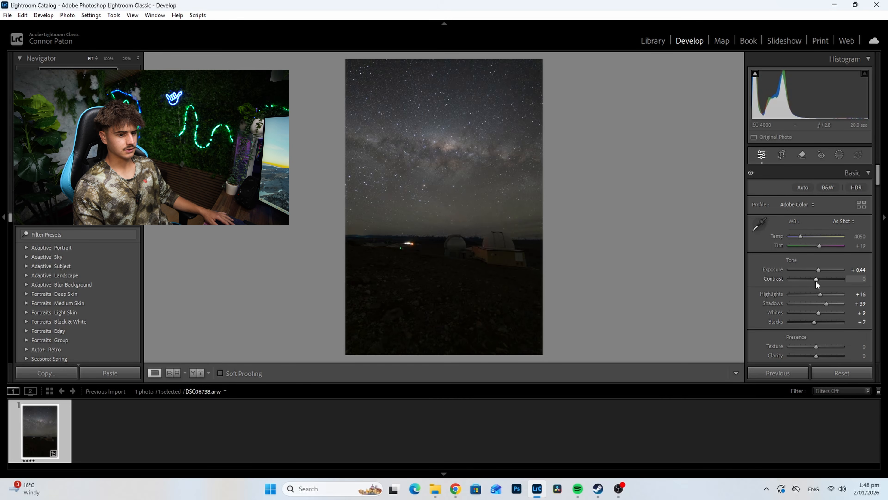
left_click_drag(815, 280, 818, 280)
Set Clarity to +19 and lower Texture to −16
scroll(819, 279, "down", 2)
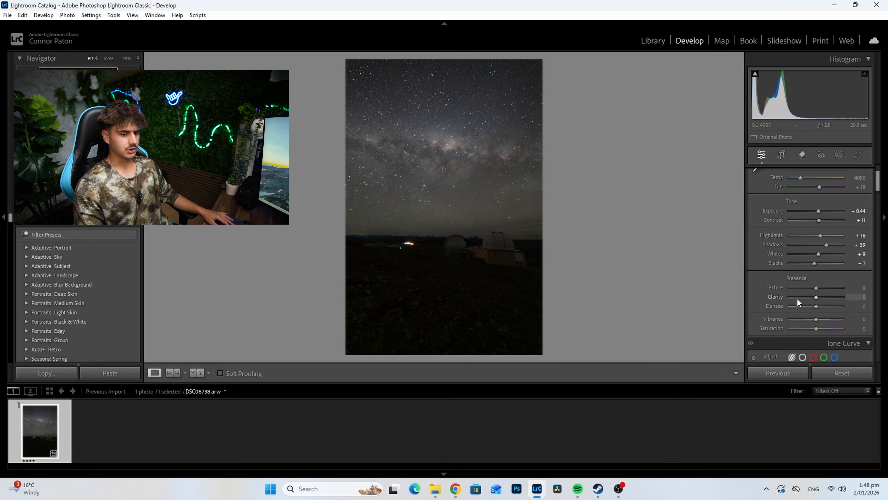
scroll(799, 299, "down", 2)
left_click_drag(816, 238, 812, 228)
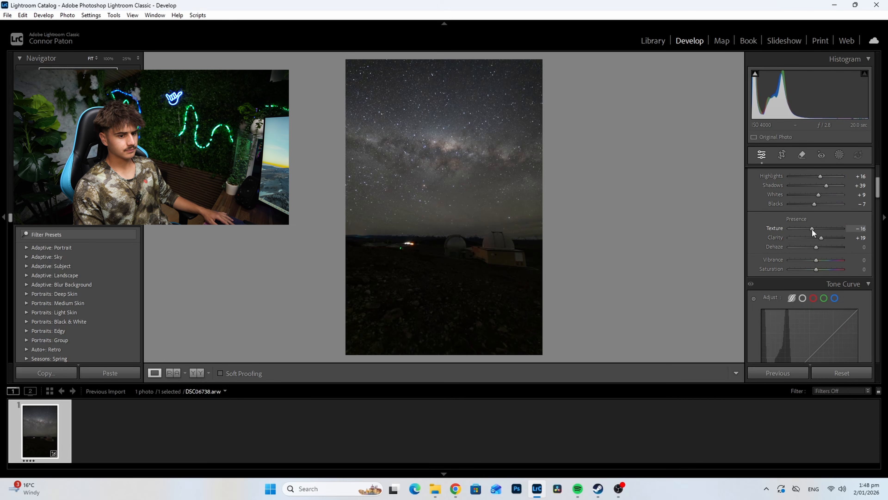
Try Clarity at −30 with Texture at +26 and inspect the stars up close
left_click_drag(813, 241, 823, 227)
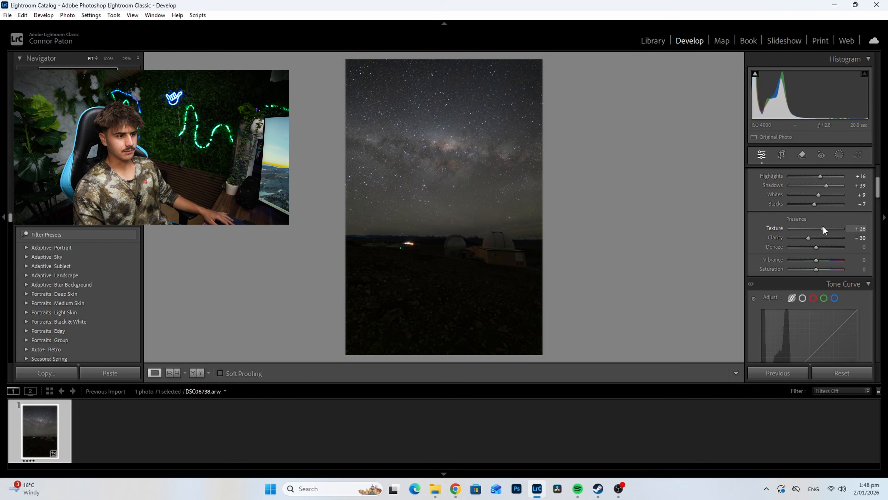
left_click(468, 112)
left_click_drag(468, 112, 447, 197)
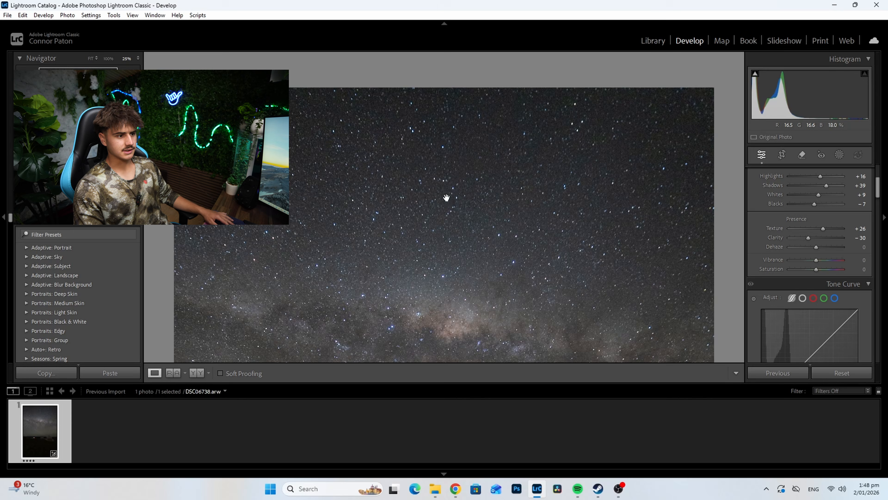
left_click(482, 185)
Undo the negative clarity and positive texture trial and set Texture to −12
key("ctrl+z")
key("ctrl+z")
key("ctrl+z")
key("ctrl+z")
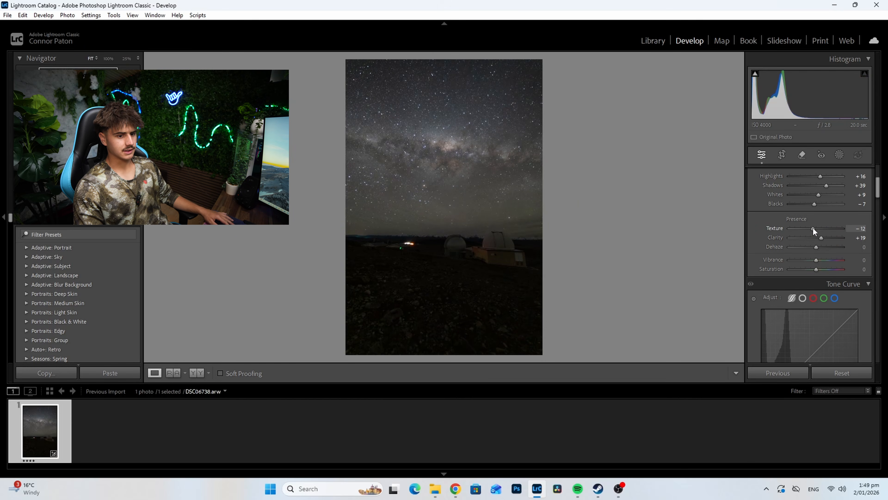
Try manual Luminance noise reduction at 26, compare the observatory and sky up close, and revert it
scroll(796, 224, "up", 2)
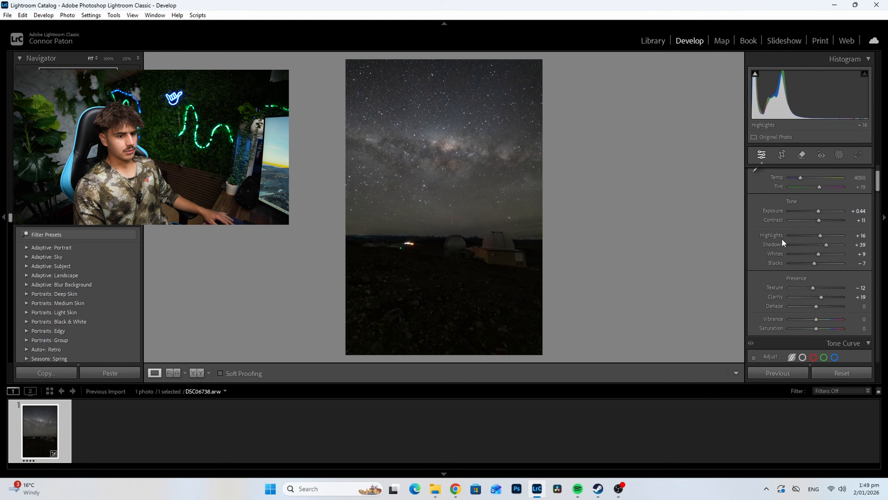
scroll(782, 242, "down", 5)
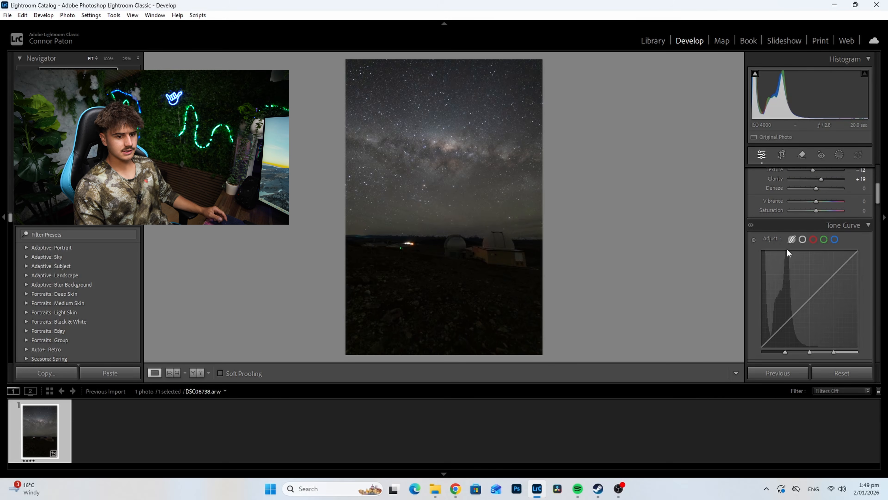
left_click(457, 200)
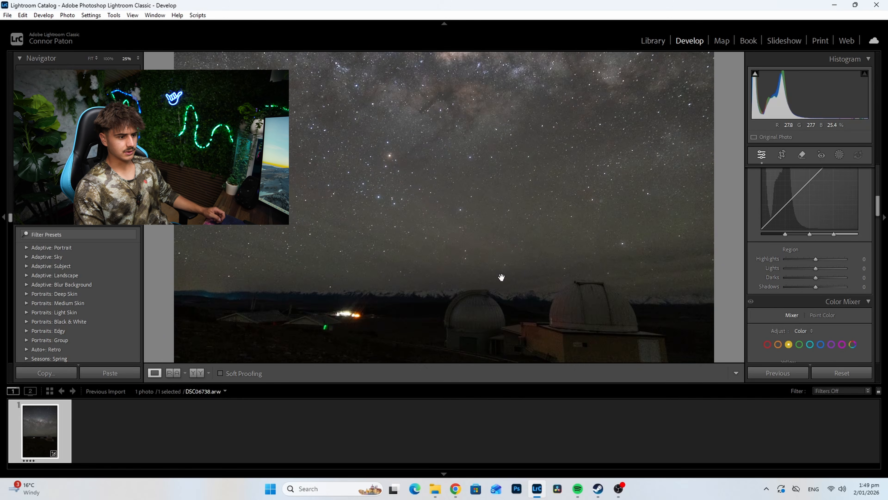
scroll(808, 307, "down", 8)
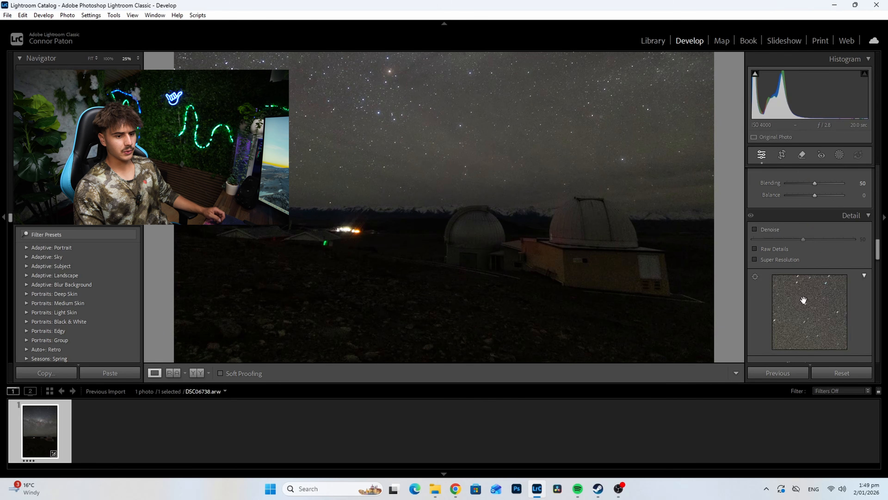
left_click(640, 263)
scroll(801, 273, "down", 3)
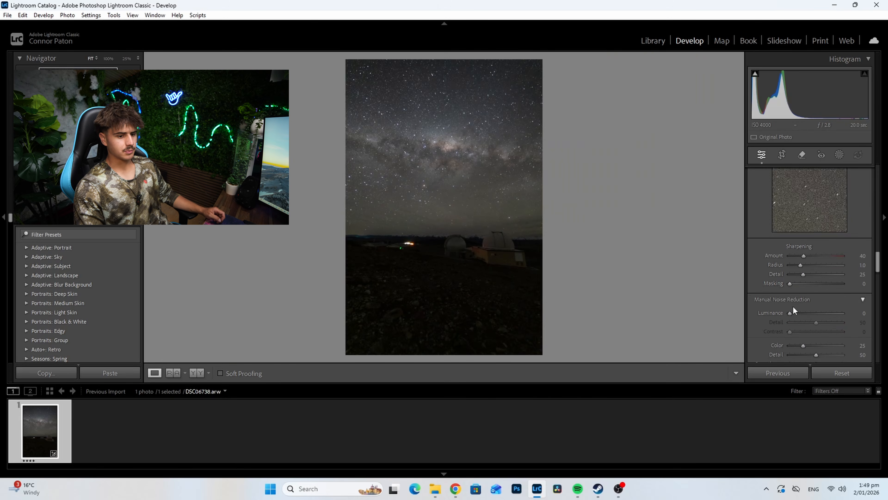
scroll(794, 310, "down", 2)
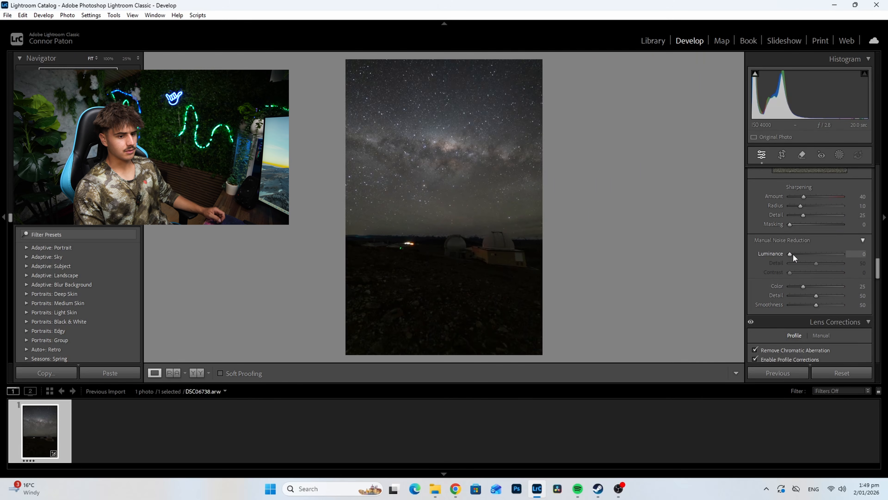
left_click(510, 244)
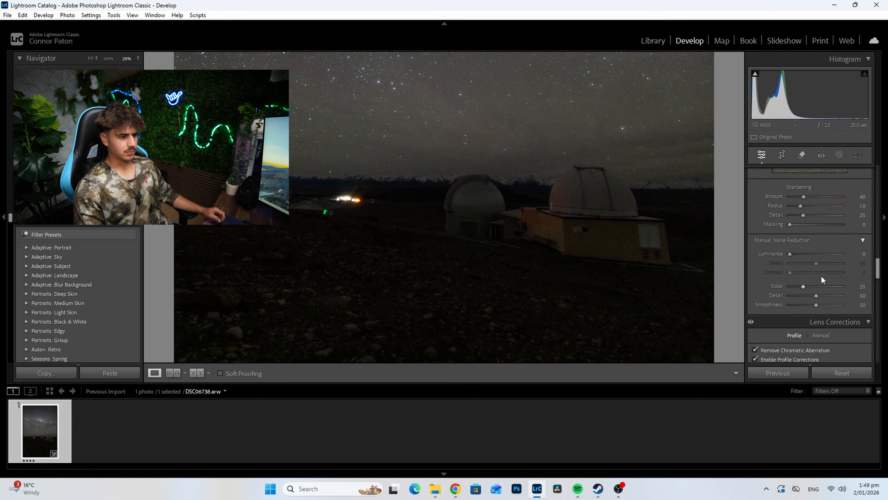
left_click_drag(790, 254, 804, 254)
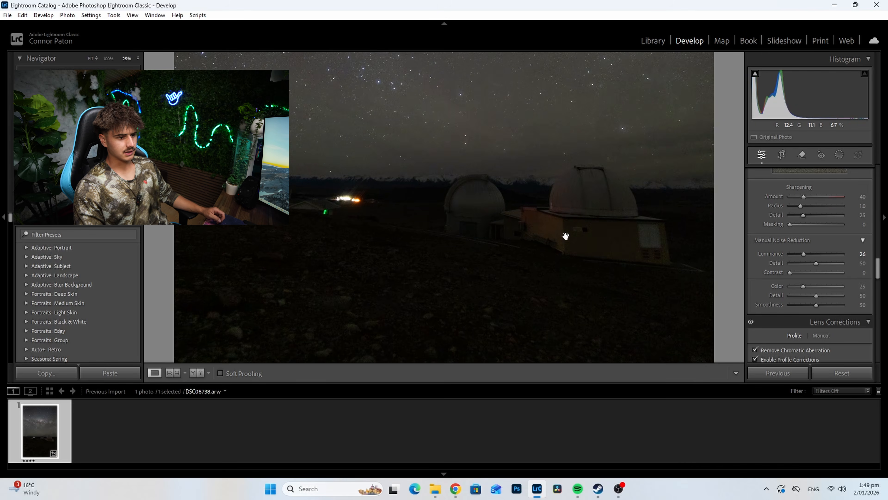
left_click(561, 241)
left_click(452, 178)
left_click_drag(460, 180, 492, 115)
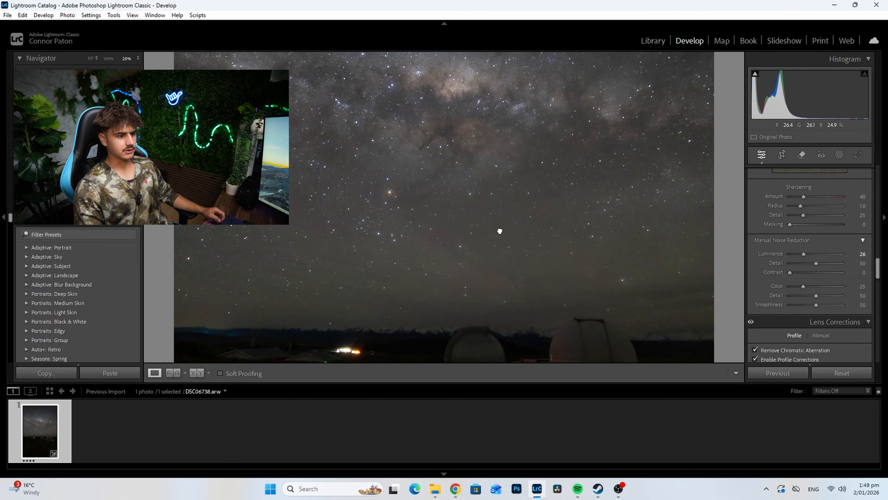
left_click(500, 230)
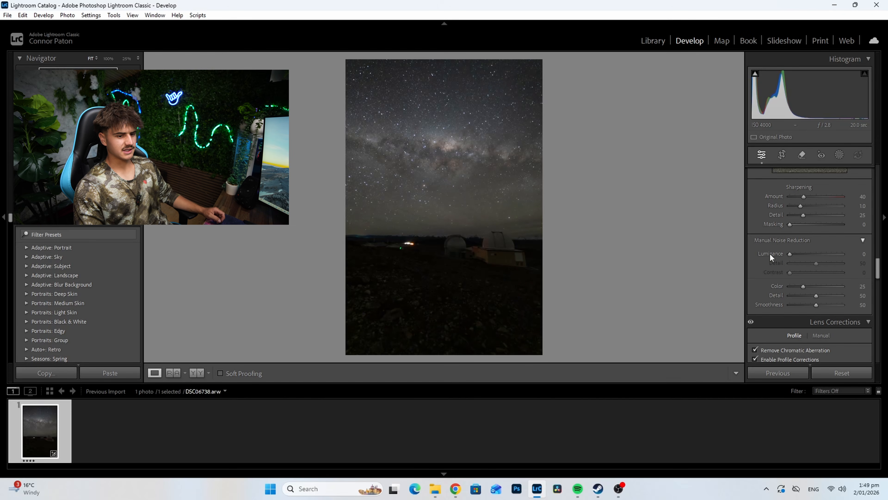
Enable Denoise in the Detail settings and inspect the cleaned sky and horizon up close
scroll(764, 243, "up", 5)
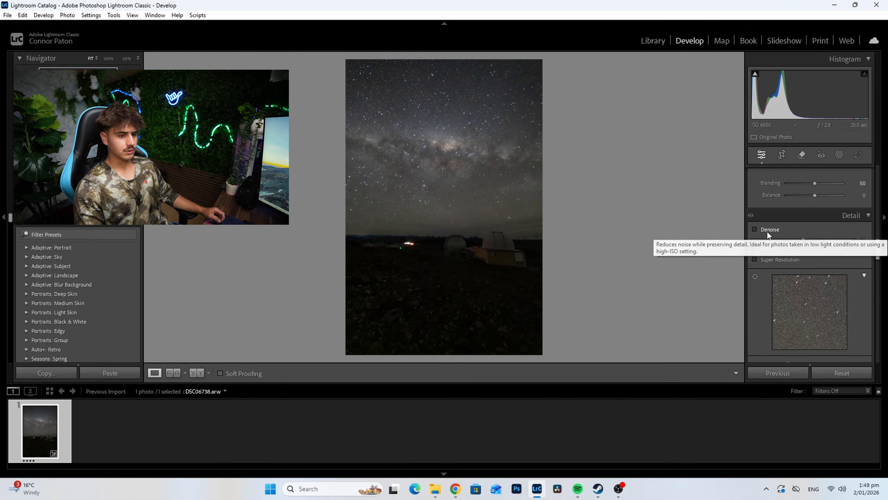
left_click(767, 232)
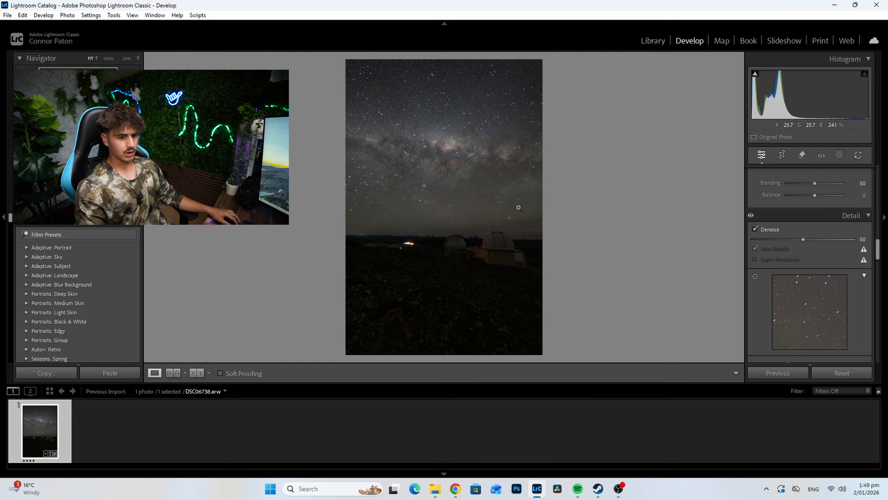
left_click(453, 208)
left_click_drag(458, 245, 501, 184)
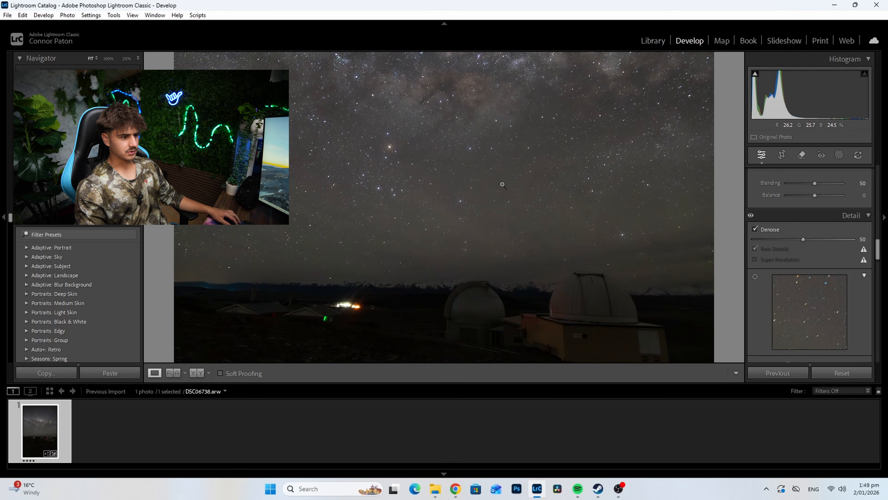
left_click(502, 184)
Try manual Color noise reduction at 100 and 45 while inspecting the observatory foreground, and return it to 0
scroll(782, 318, "down", 5)
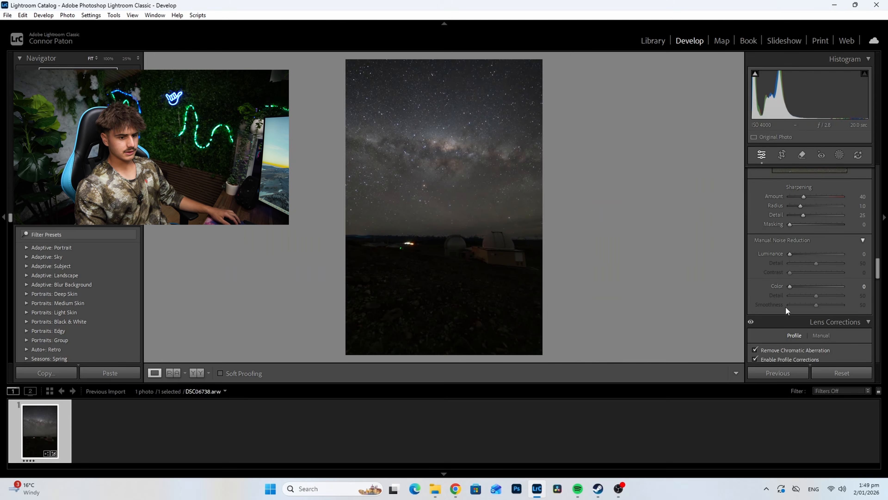
left_click(466, 310)
left_click_drag(478, 319, 474, 347)
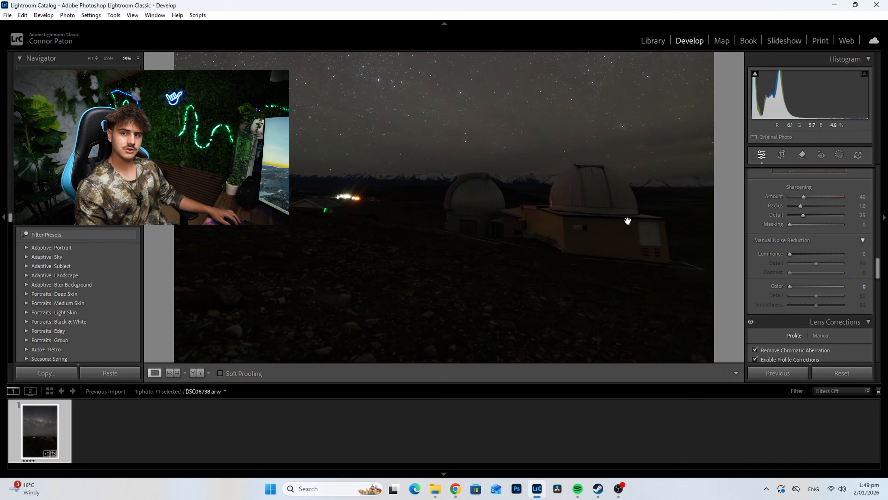
left_click_drag(790, 286, 876, 295)
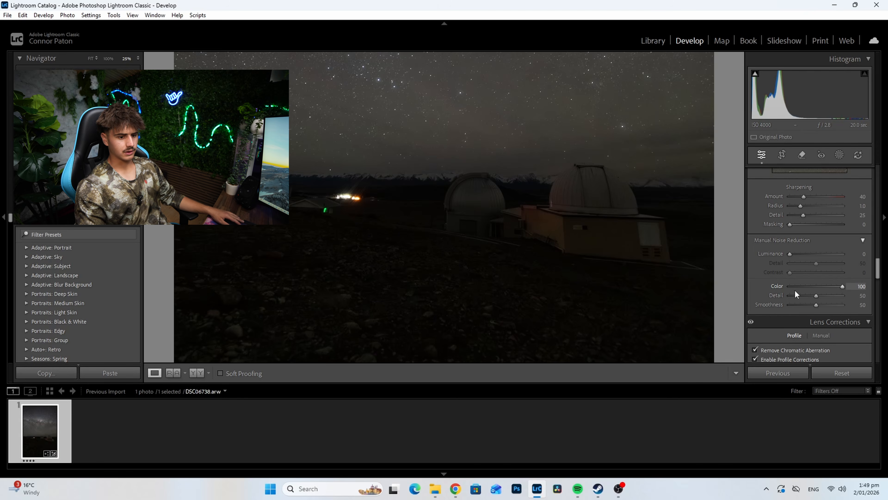
left_click_drag(797, 289, 800, 287)
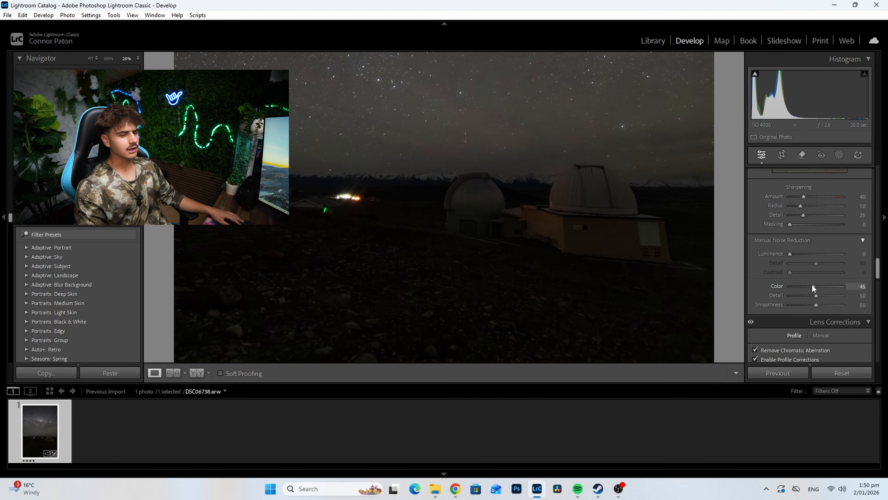
left_click(529, 272)
left_click_drag(807, 286, 718, 291)
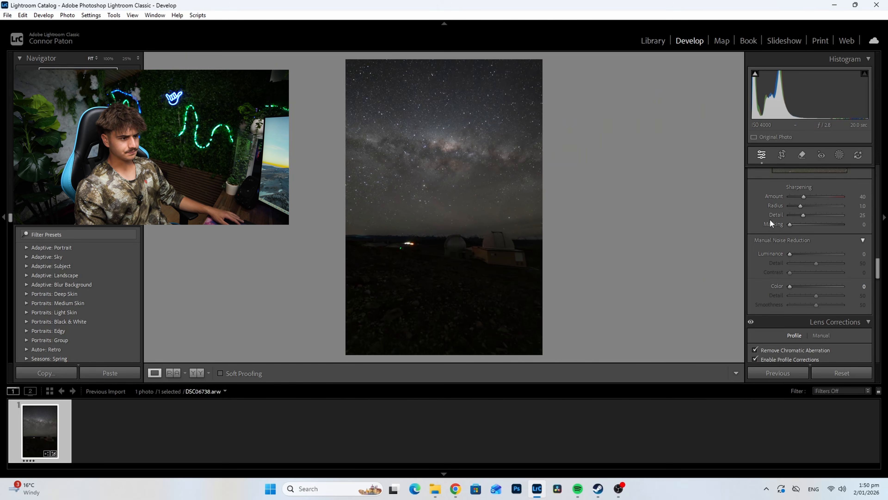
Raise Shadows to +51 and Exposure to +0.79 in the Basic tone settings
scroll(814, 256, "up", 5)
scroll(815, 260, "up", 6)
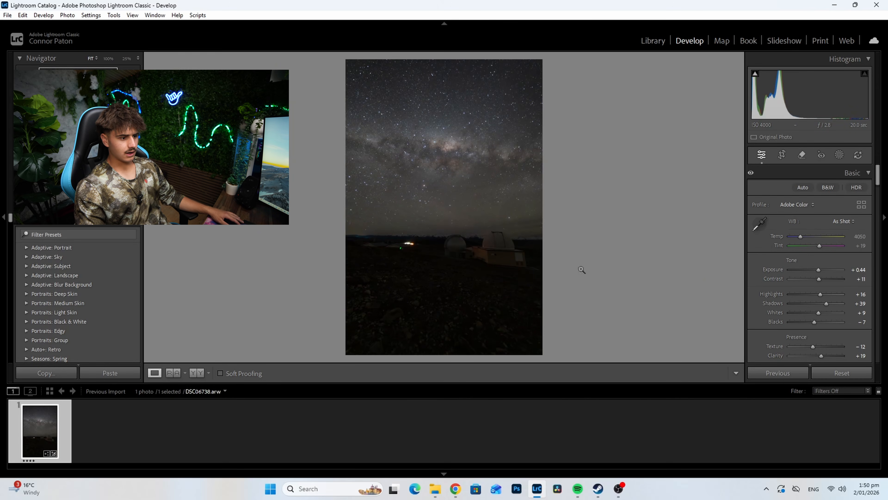
left_click_drag(832, 302, 831, 303)
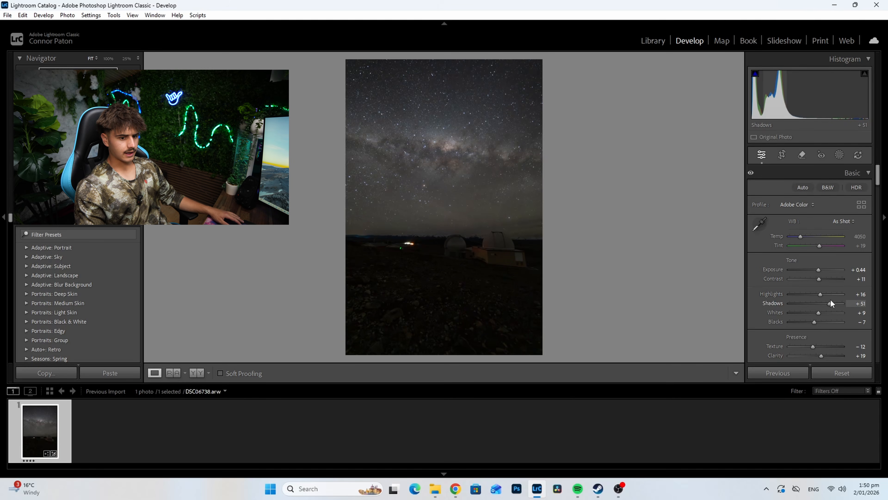
left_click_drag(820, 270, 821, 269)
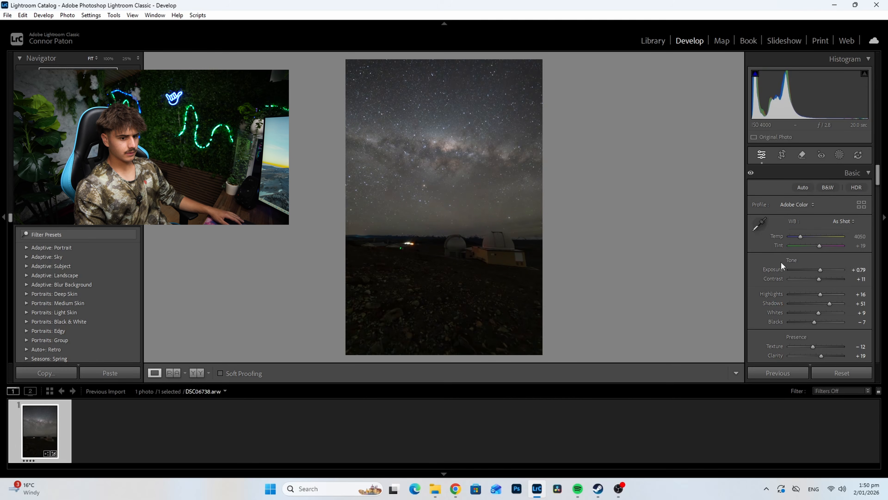
Examine the Tone Curve in its parametric and point curve modes, ending on the parametric curve
scroll(777, 262, "down", 6)
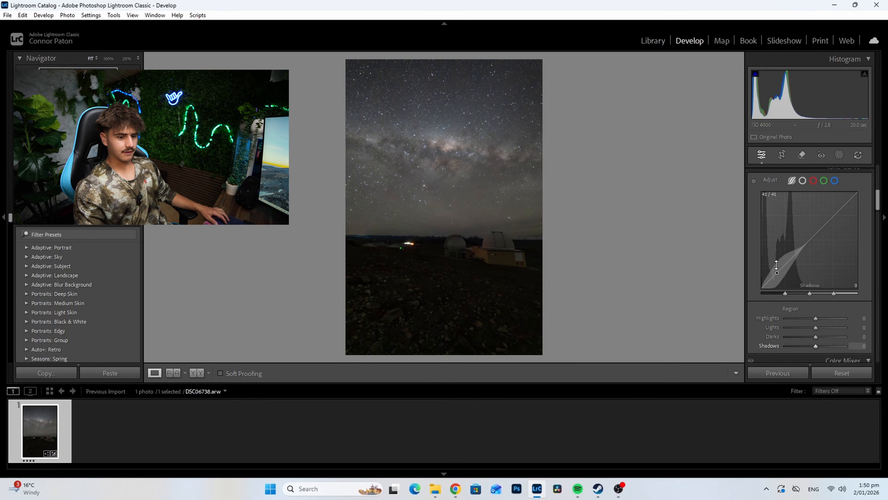
scroll(780, 263, "down", 2)
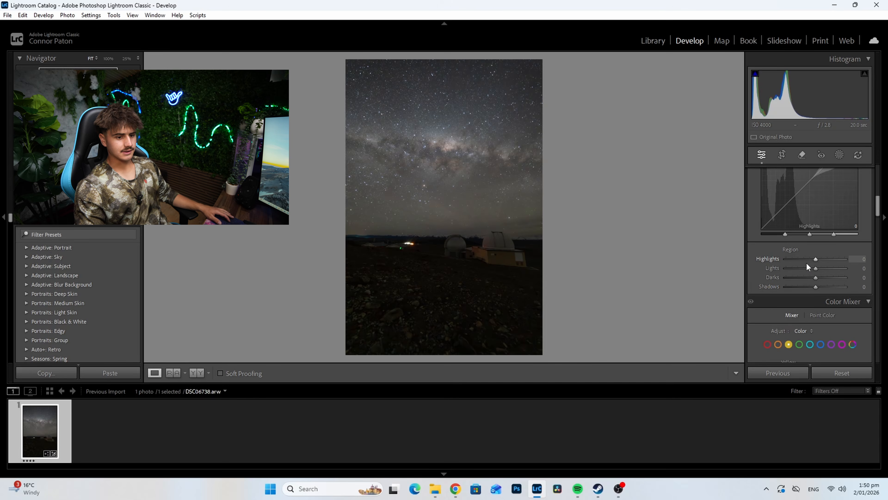
scroll(806, 262, "up", 3)
scroll(814, 251, "down", 2)
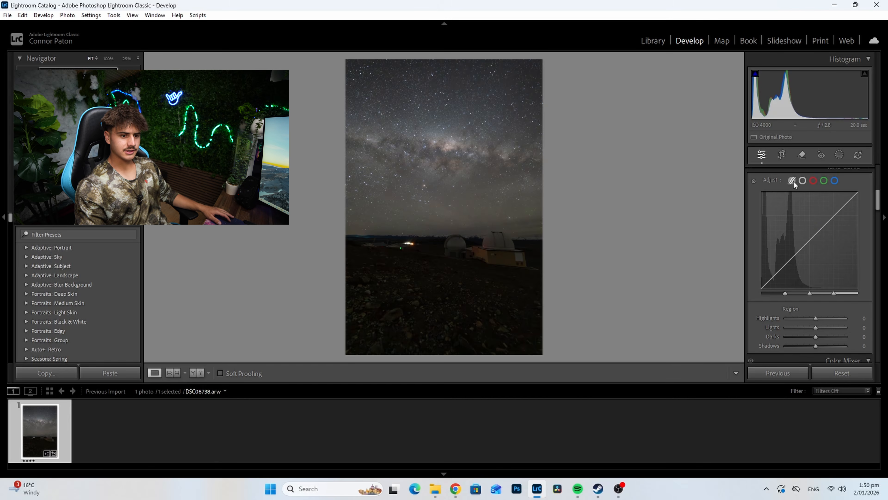
scroll(807, 300, "down", 2)
scroll(798, 274, "up", 2)
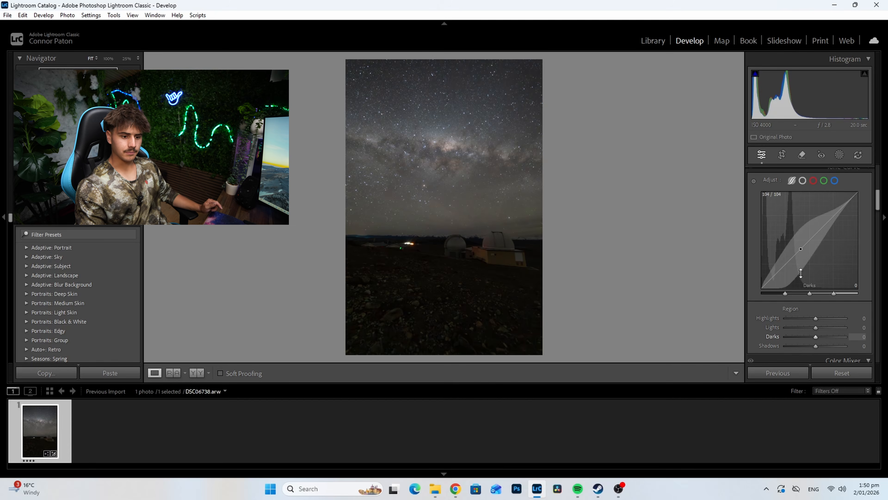
left_click(803, 180)
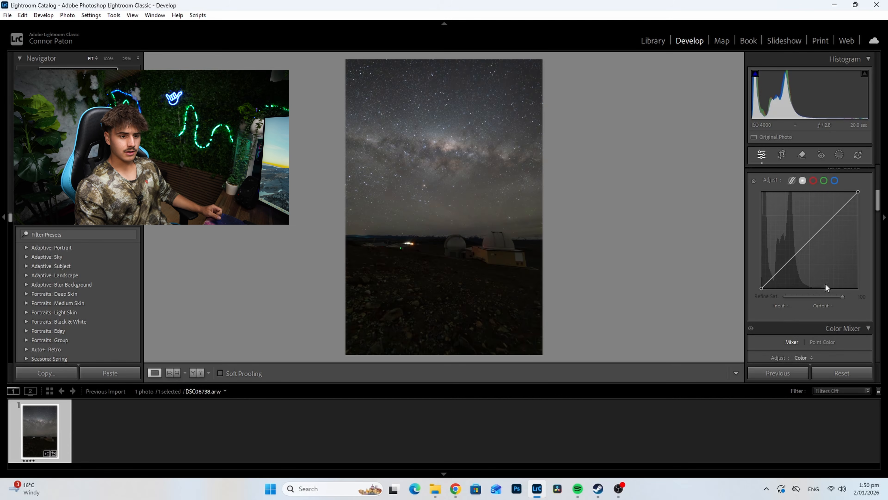
left_click(793, 181)
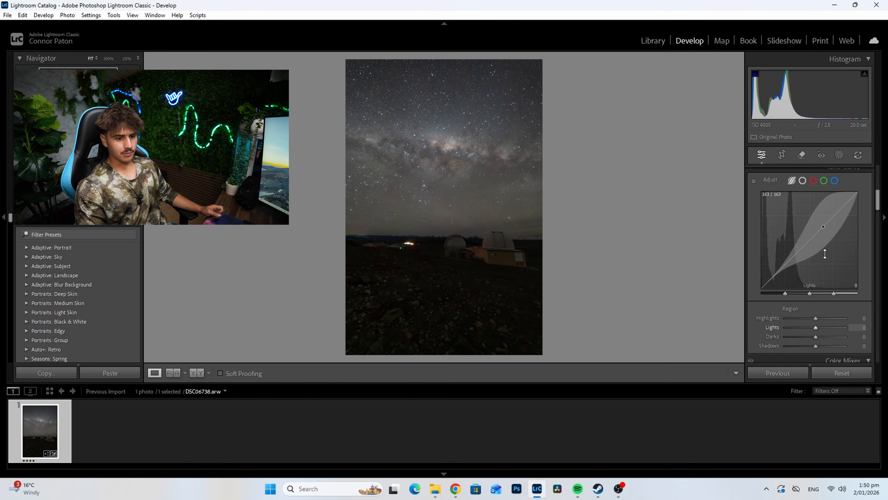
Set the parametric curve's Highlights to +25 and Lights to +31, checking the Milky Way up close
scroll(822, 286, "down", 2)
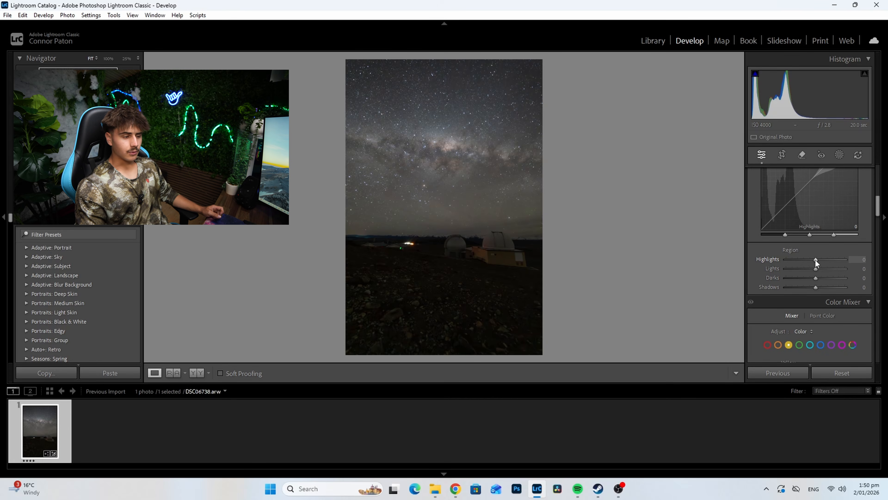
mouse_move(815, 261)
left_mouse_down()
mouse_move(832, 258)
mouse_move(795, 261)
mouse_move(822, 259)
left_mouse_up()
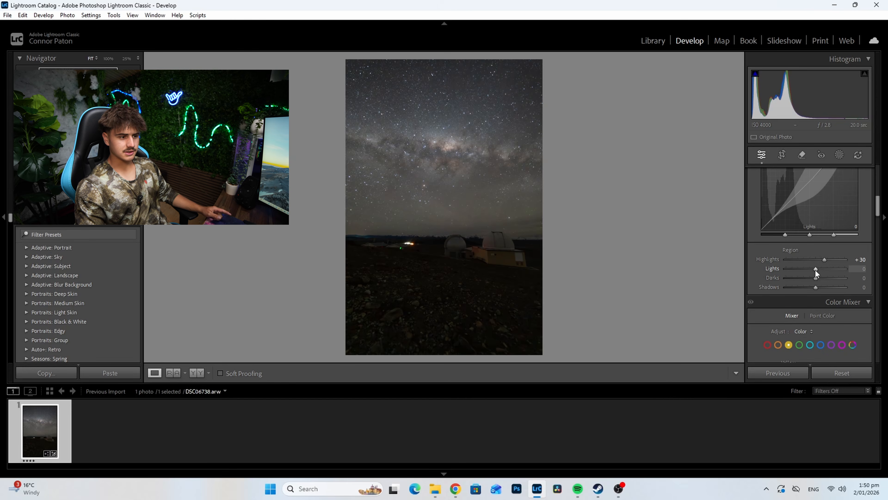
left_click_drag(816, 270, 824, 270)
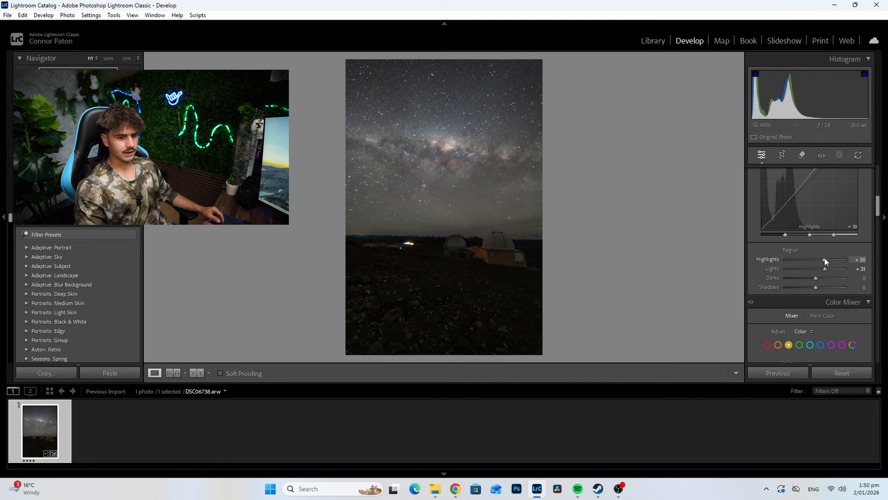
left_click_drag(825, 260, 823, 259)
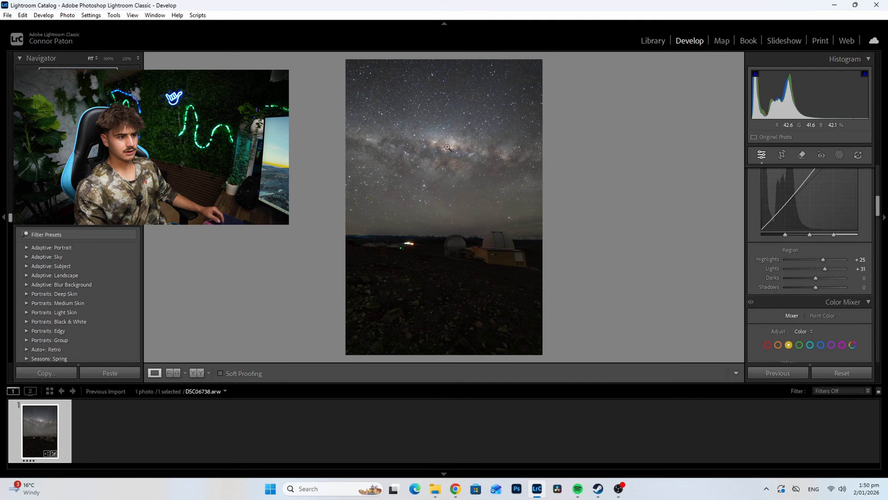
left_click(444, 126)
left_click(467, 214)
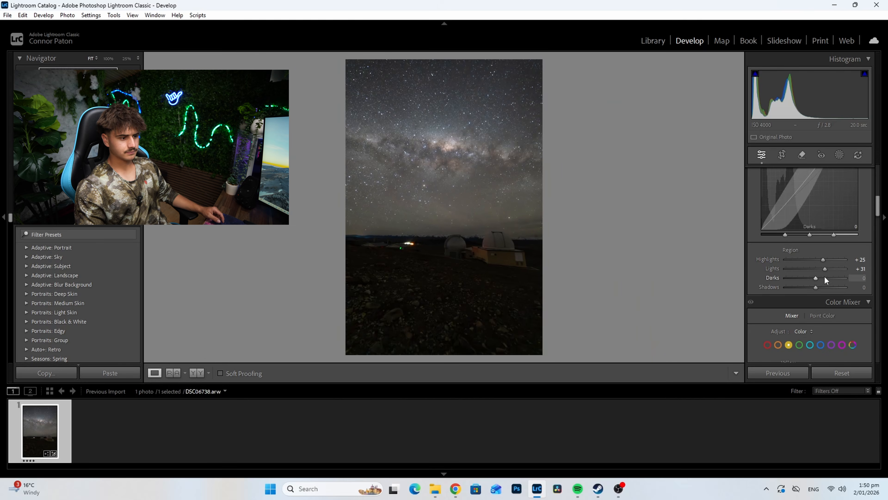
Set Vibrance to +16 and Saturation to +14, inspecting the observatory foreground up close
scroll(785, 336, "down", 3)
scroll(773, 310, "up", 10)
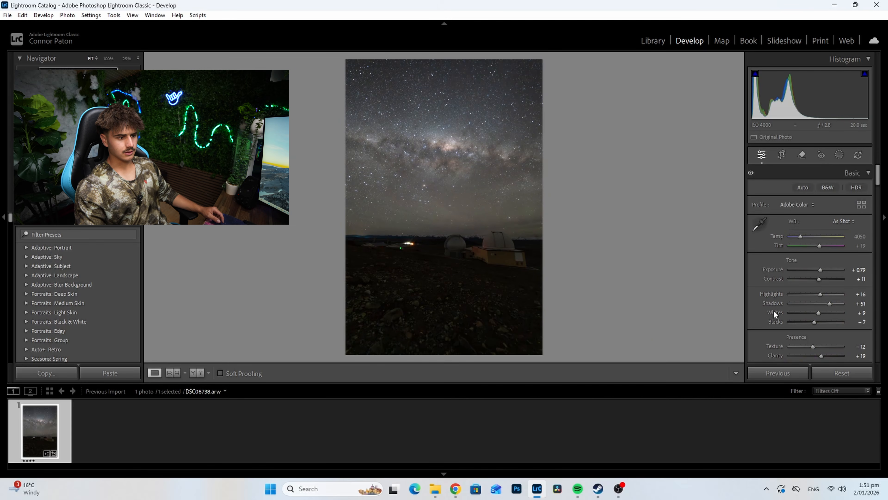
scroll(783, 310, "down", 3)
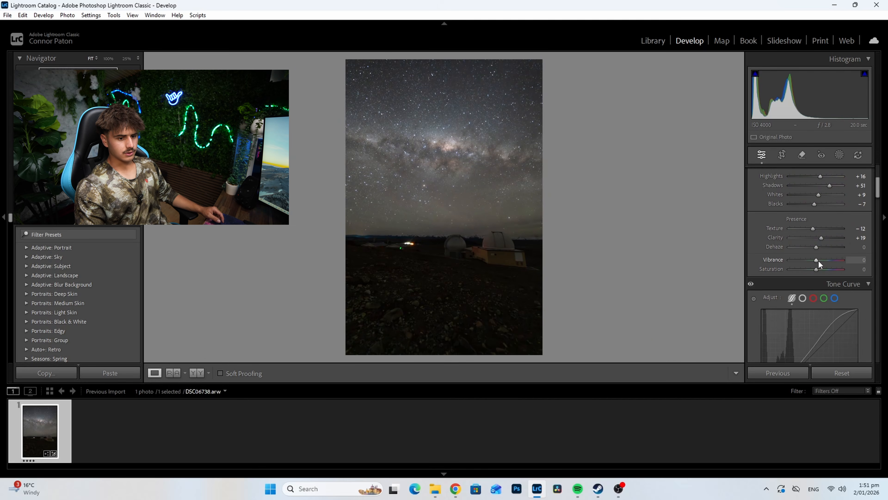
left_click_drag(817, 261, 820, 269)
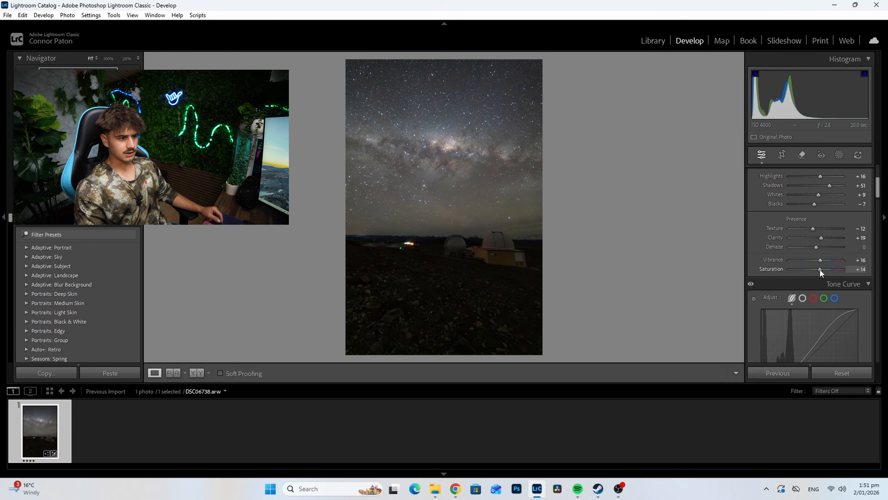
left_click(480, 301)
left_click_drag(495, 303, 539, 234)
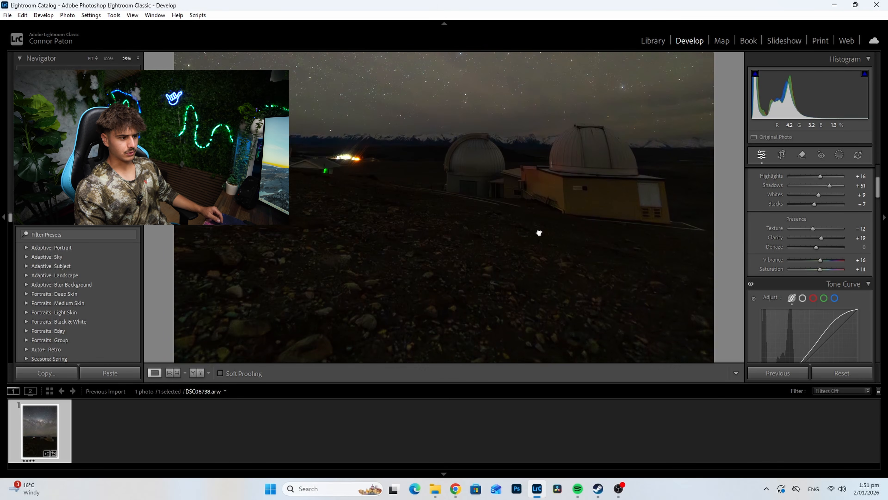
left_click(556, 198)
Set the Yellow saturation to −25 in the Color Mixer and compare the photo with its unedited version
scroll(809, 250, "down", 6)
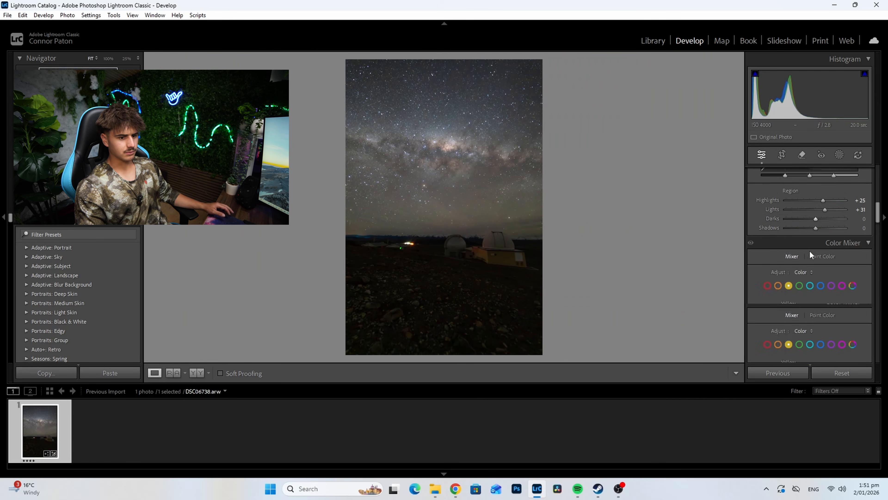
left_click(809, 264)
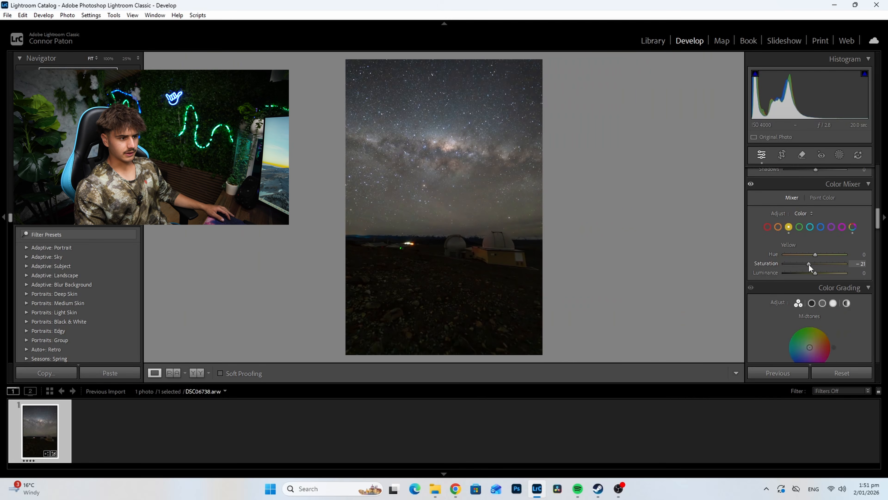
left_click_drag(808, 263, 729, 267)
left_click(805, 263)
key("backslash")
key("backslash")
key("backslash")
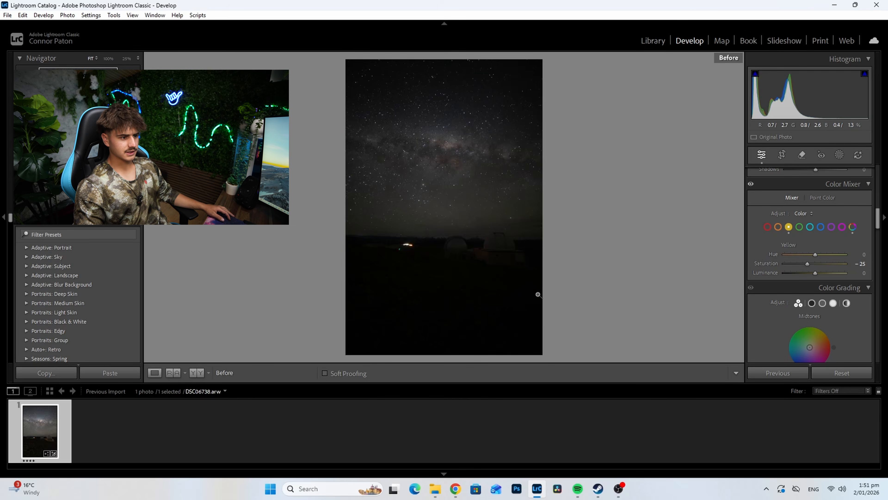
key("backslash")
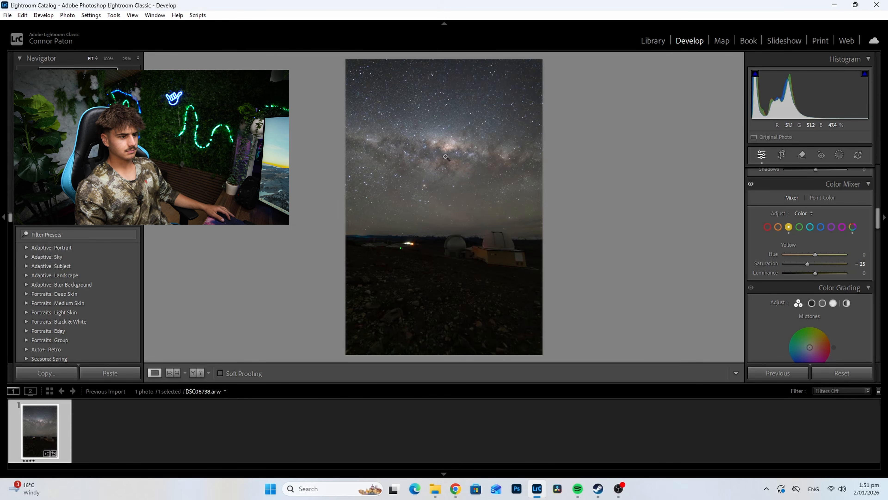
Create a brush mask over the enlarged horizon sky, with Size 8, Feather 100 and Flow 26
left_click(427, 184)
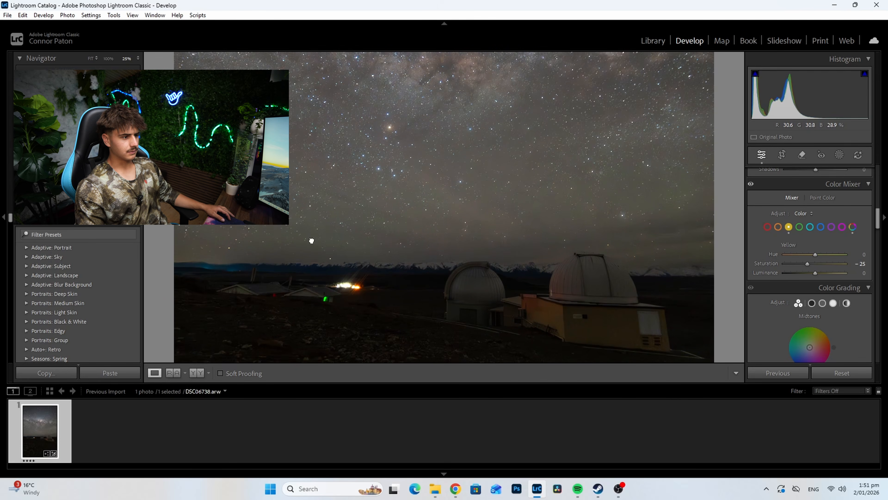
left_click_drag(312, 243, 311, 278)
left_click(838, 155)
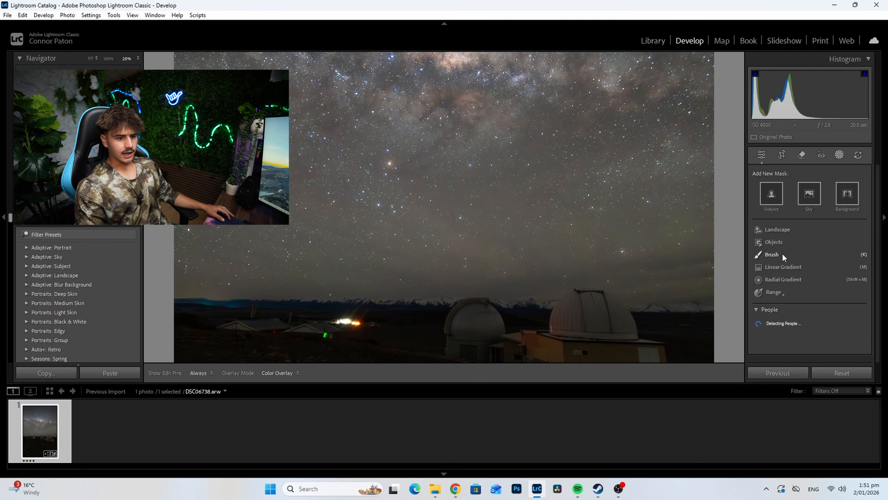
left_click(771, 254)
scroll(604, 280, "up", 2)
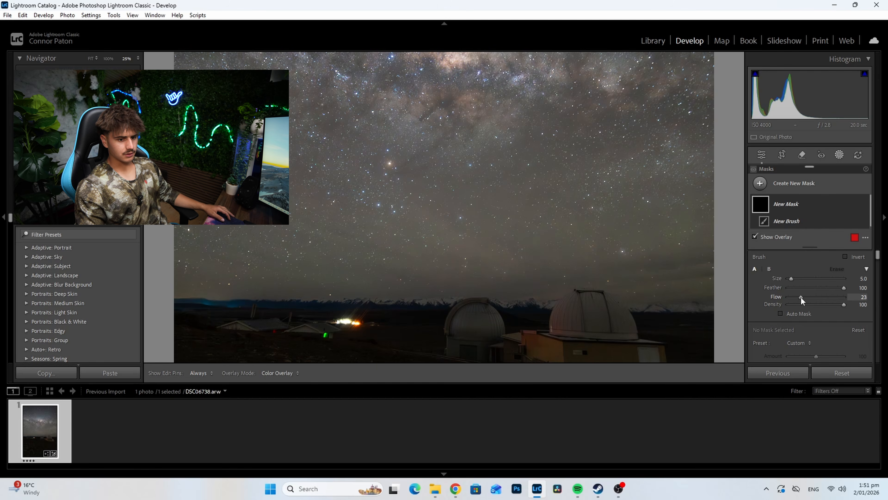
scroll(306, 248, "up", 6)
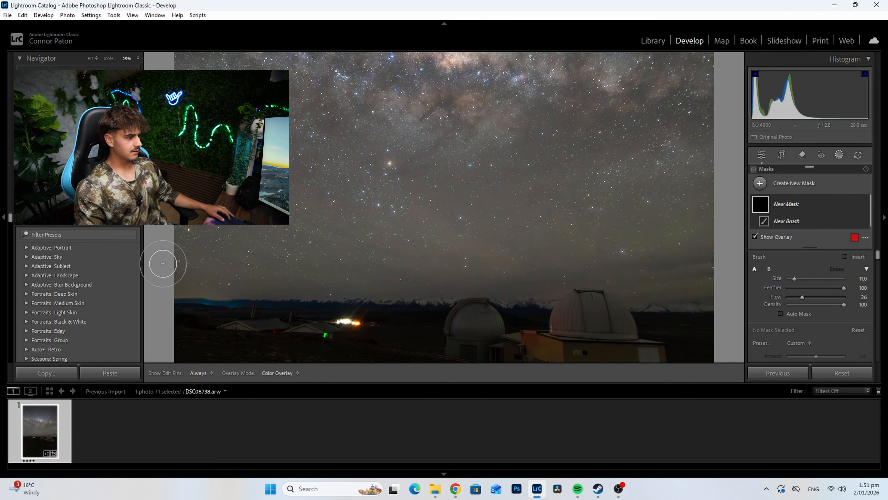
scroll(174, 255, "down", 2)
scroll(173, 256, "down", 1)
Paint the mask across the band of sky just above the mountains and observatory domes, enlarging the brush to Size 17
left_click_drag(173, 256, 236, 277)
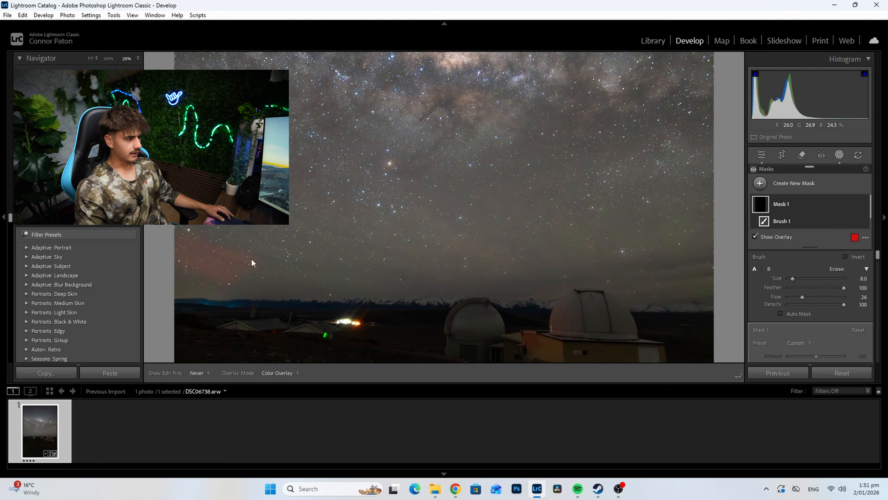
scroll(181, 225, "down", 2)
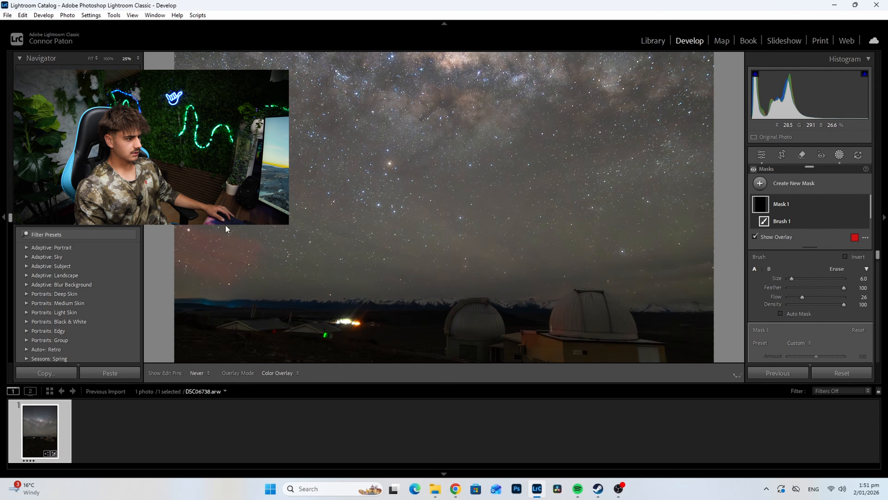
left_click_drag(226, 229, 226, 235)
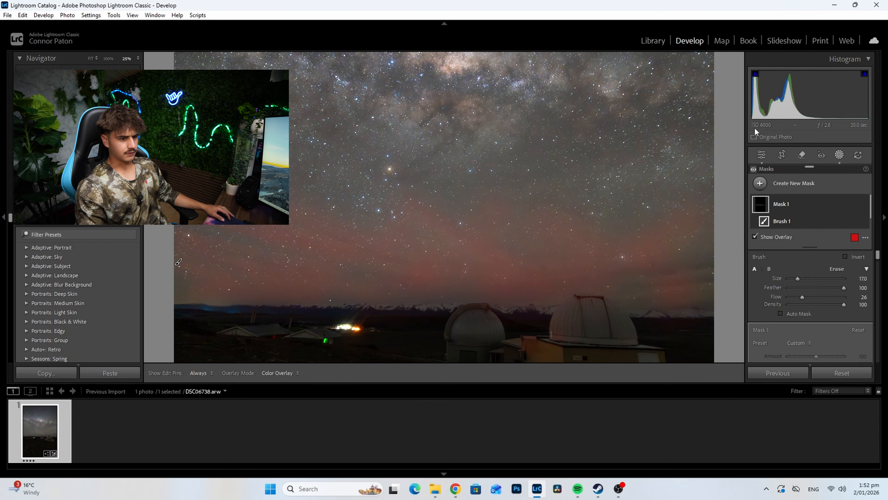
left_click(91, 59)
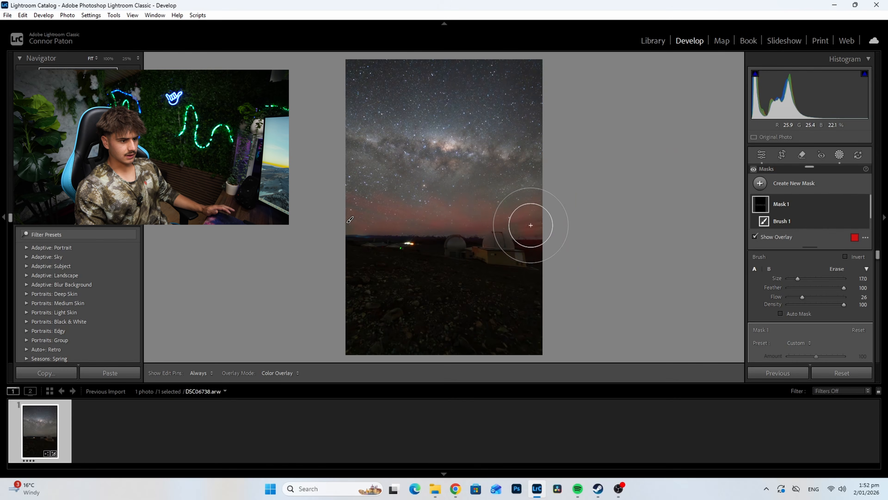
Hide the mask overlay and set the horizon glow mask's Exposure to 1.15 and Tint to −28
scroll(831, 336, "down", 2)
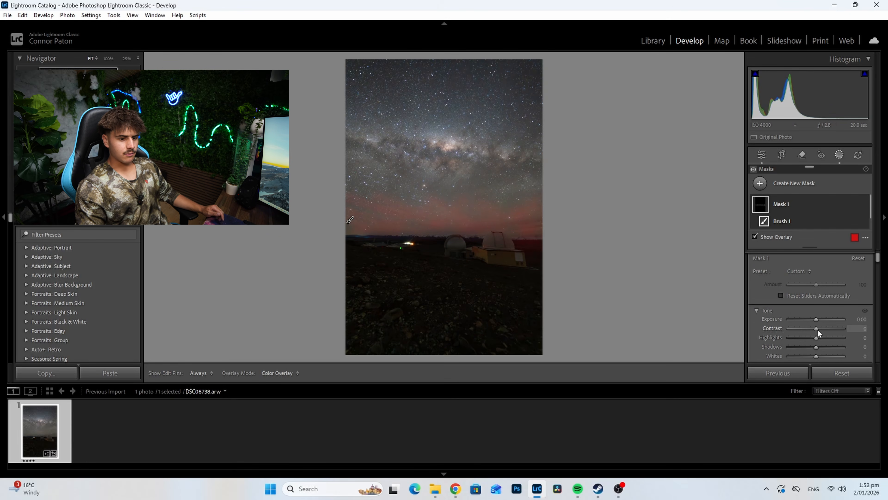
key("o")
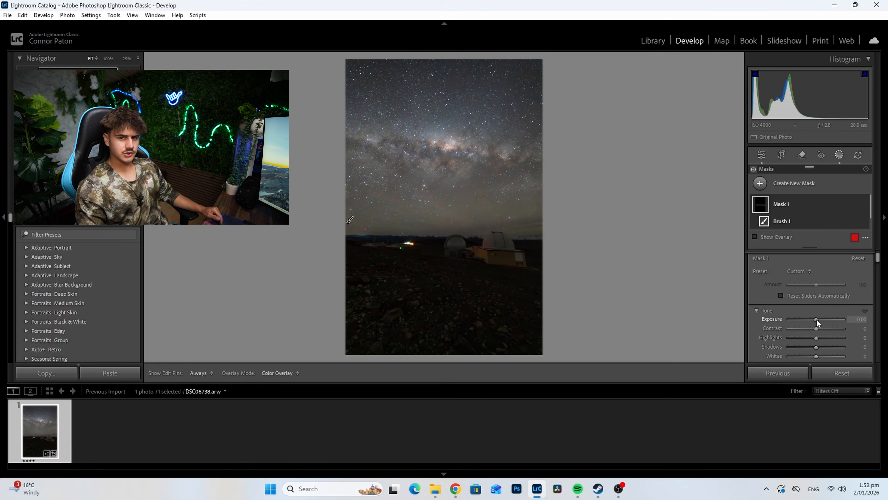
left_click_drag(817, 320, 824, 318)
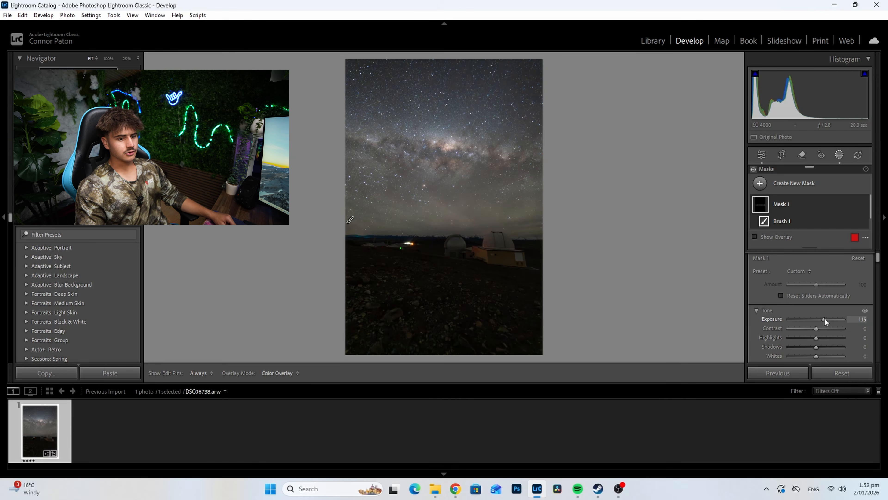
scroll(817, 319, "down", 3)
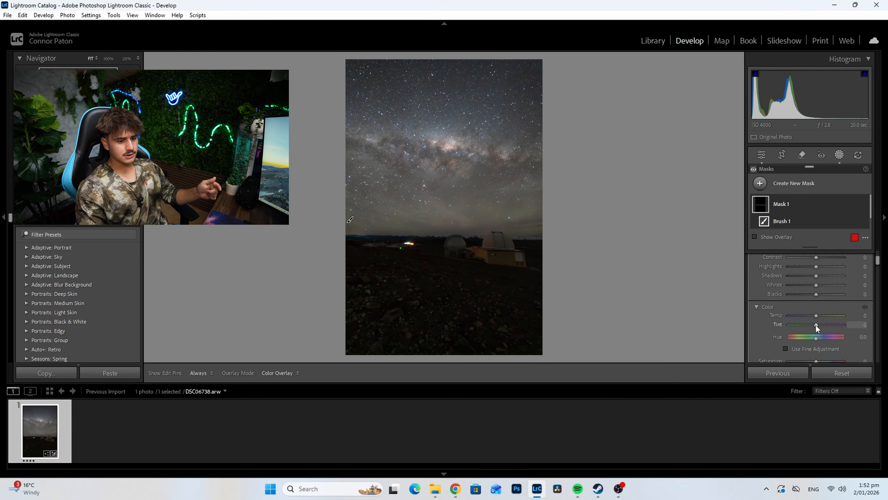
left_click_drag(816, 325, 809, 324)
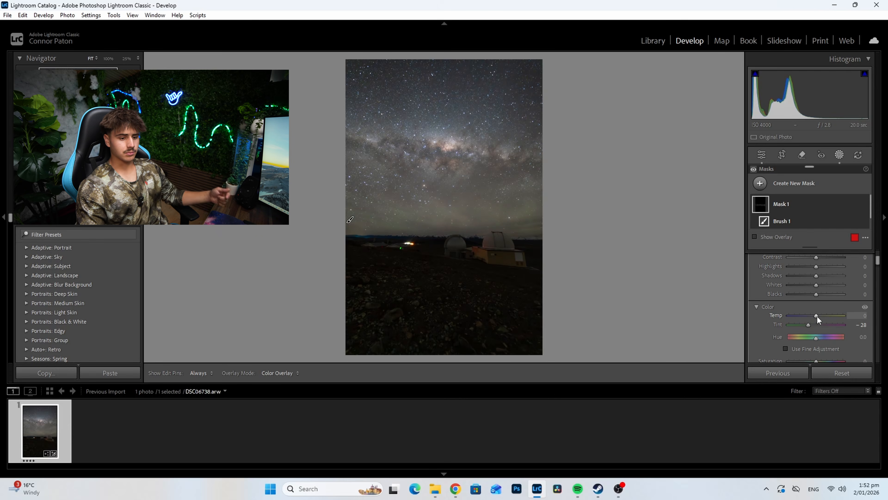
Set the horizon glow mask's Temp to 13 and deselect the mask
left_click_drag(817, 316, 819, 315)
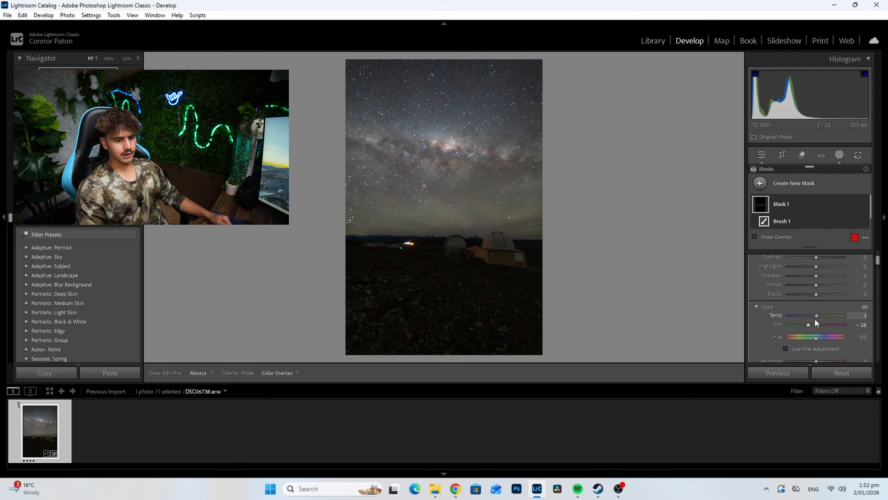
left_click_drag(817, 316, 819, 316)
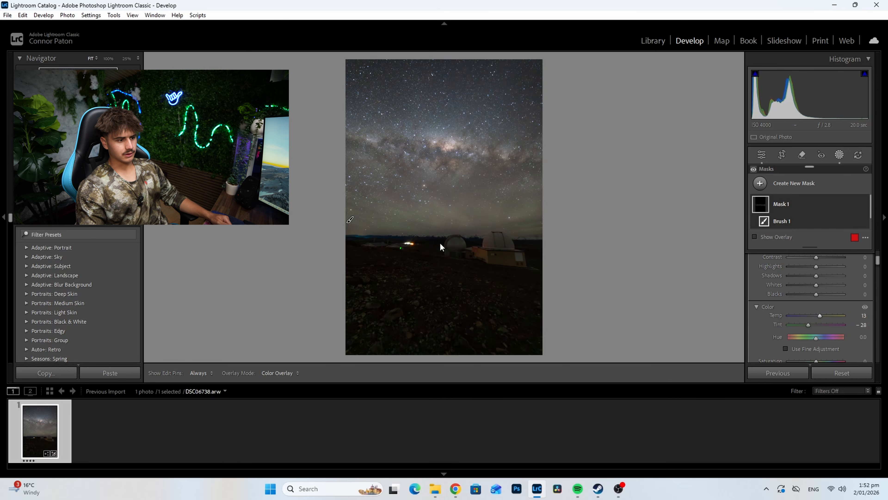
left_click(764, 157)
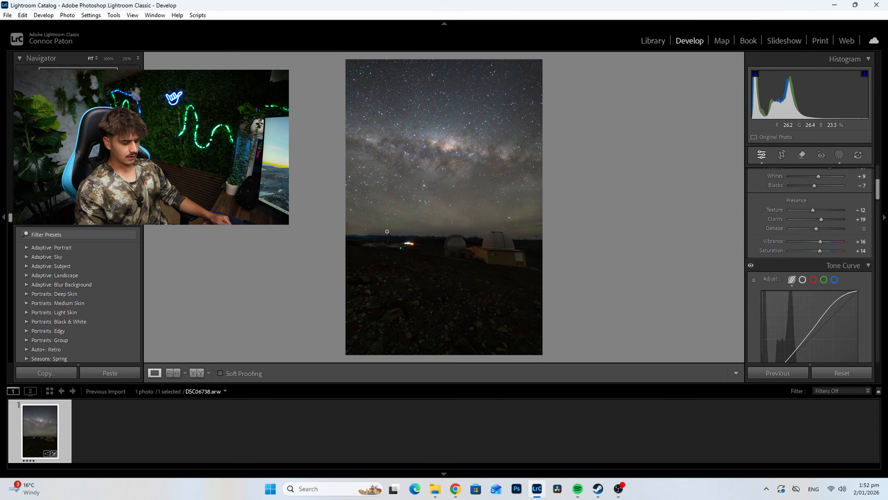
left_click(839, 156)
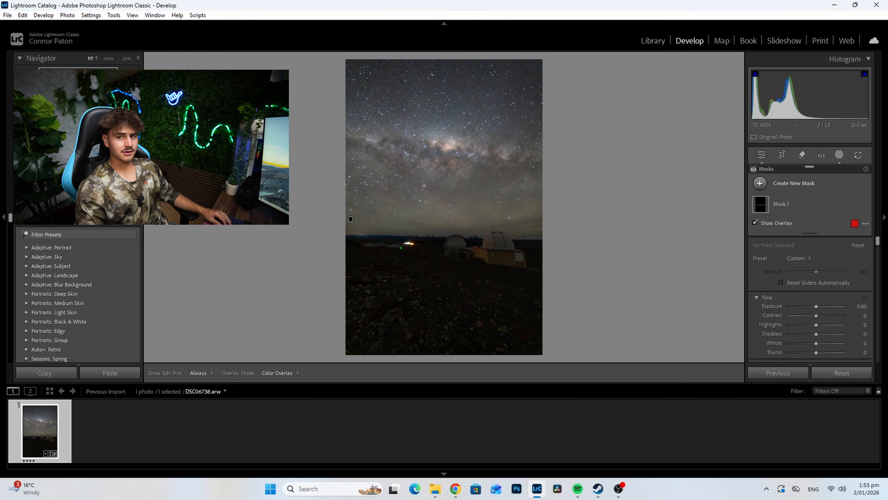
Send the photo to Adobe Photoshop 2025 for editing and switch to Photoshop
left_click(69, 16)
mouse_move(151, 64)
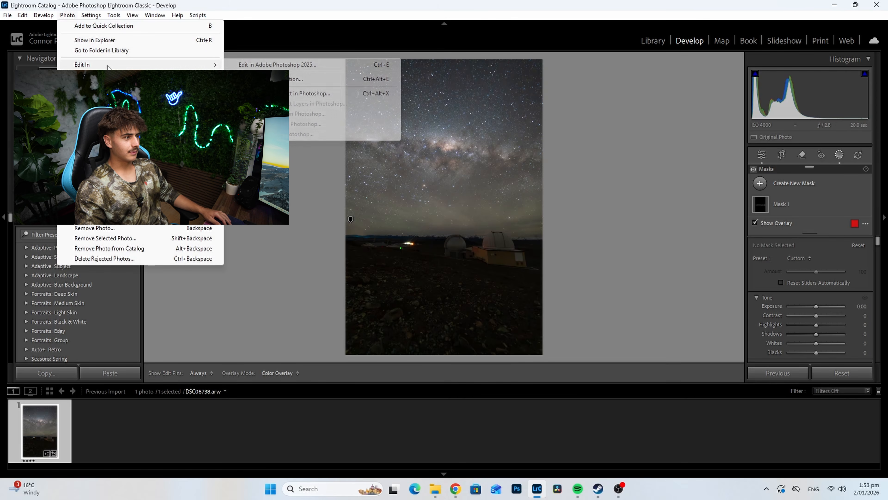
left_click(263, 67)
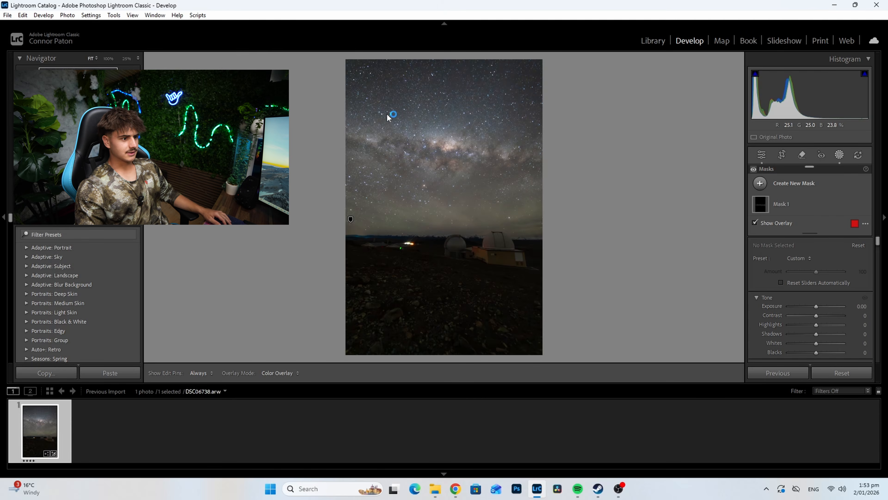
left_click(72, 15)
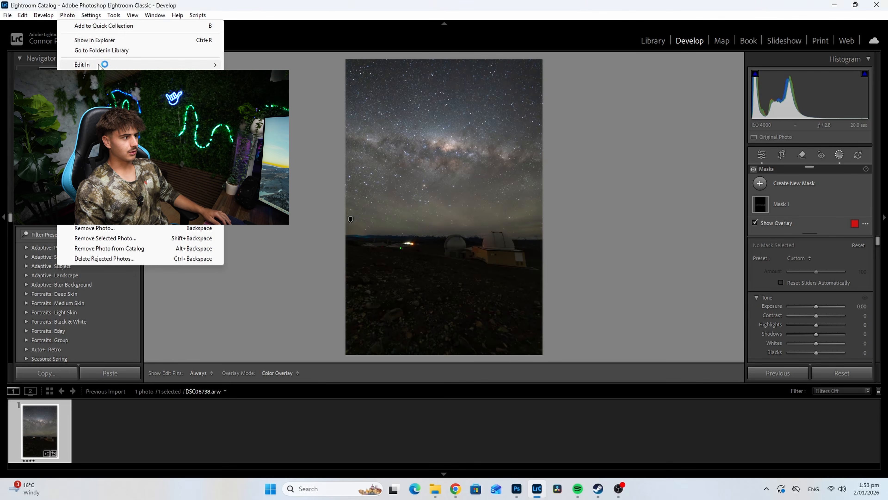
mouse_move(103, 65)
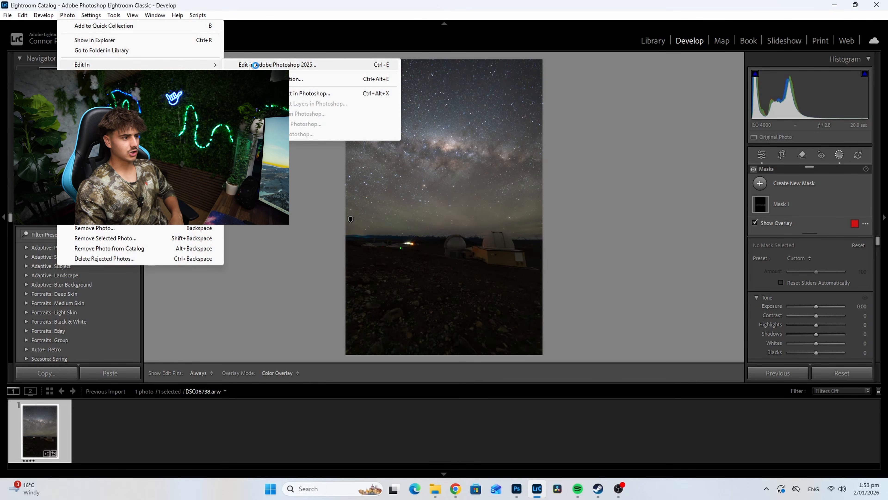
left_click(516, 488)
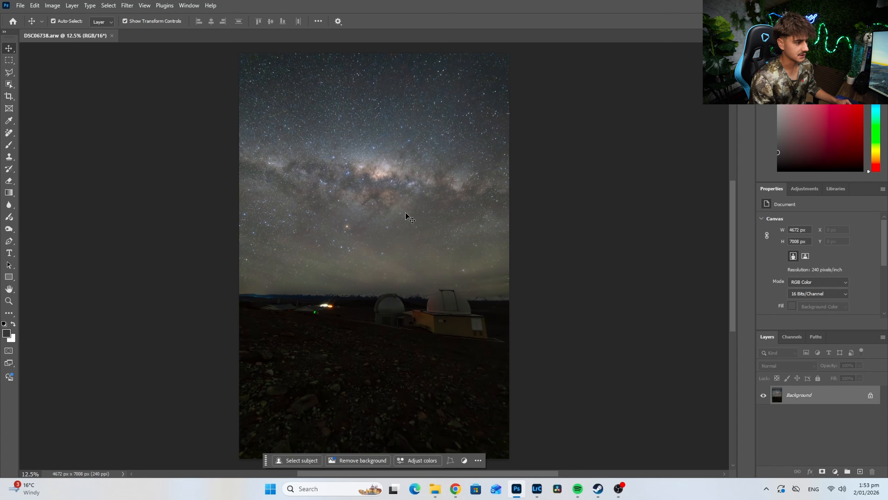
Duplicate the Background layer of the Milky Way photo
key("z")
left_click_drag(373, 201, 409, 171)
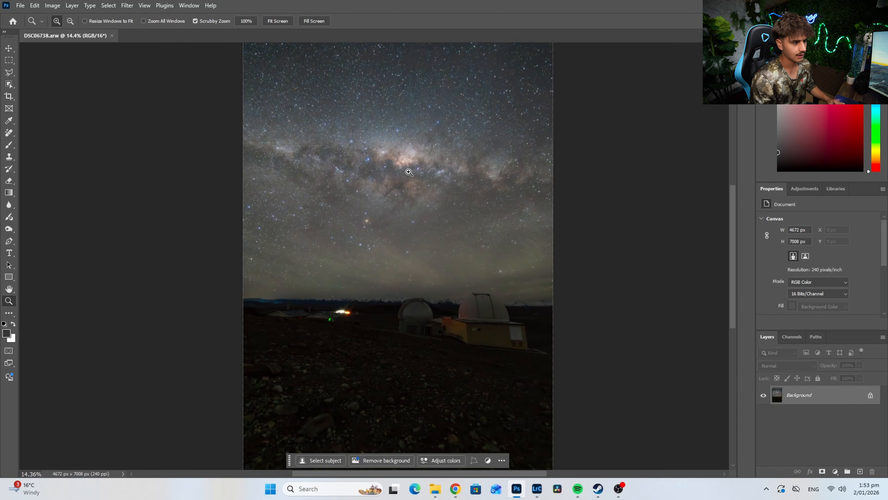
left_click_drag(453, 174, 474, 202)
key("h")
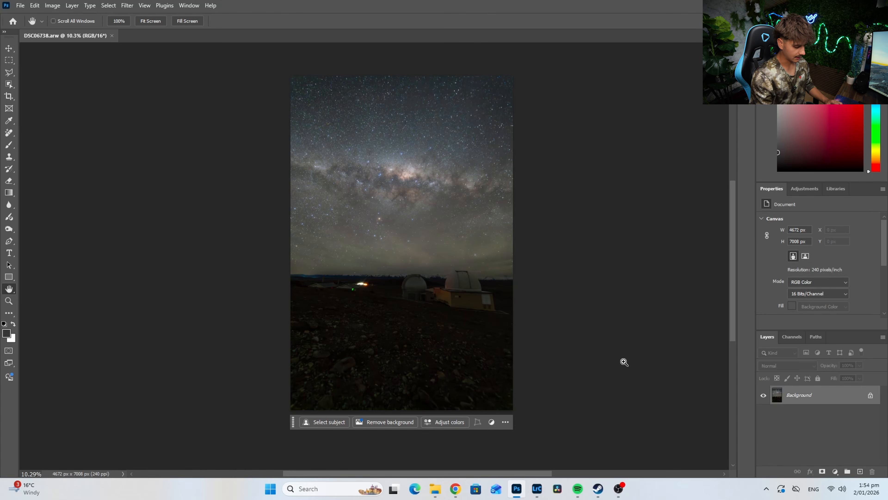
key("ctrl+j")
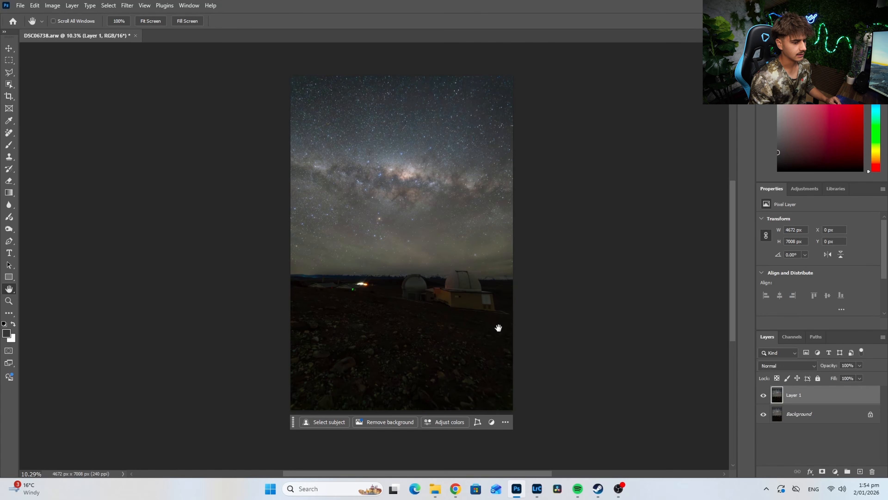
Select the stars and bright Milky Way areas with Color Range set to Highlights, Fuzziness 33% and Range 90
left_click(129, 5)
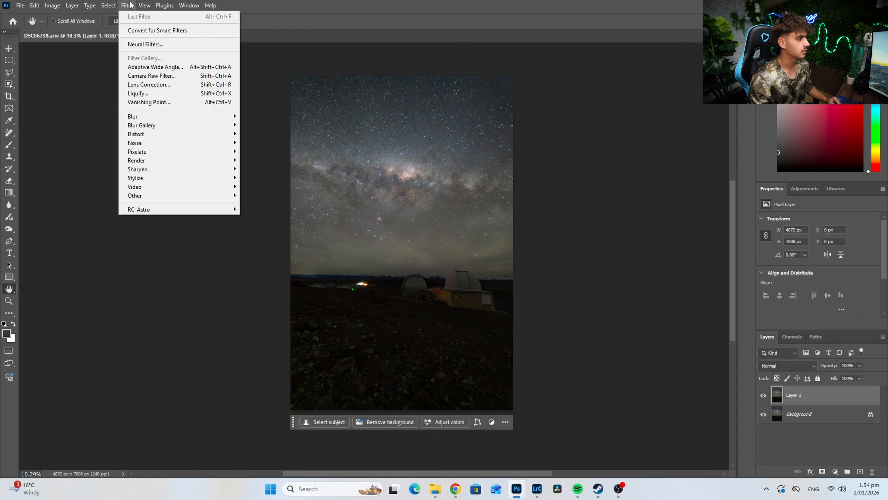
mouse_move(111, 5)
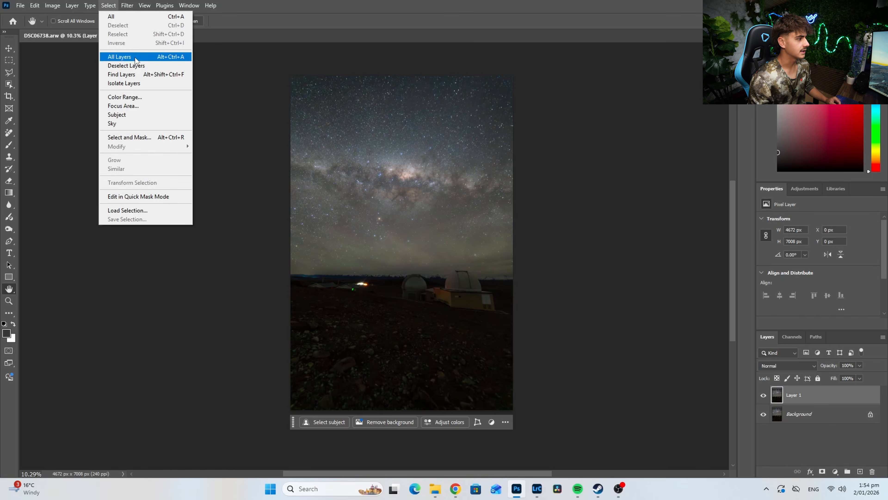
left_click(134, 99)
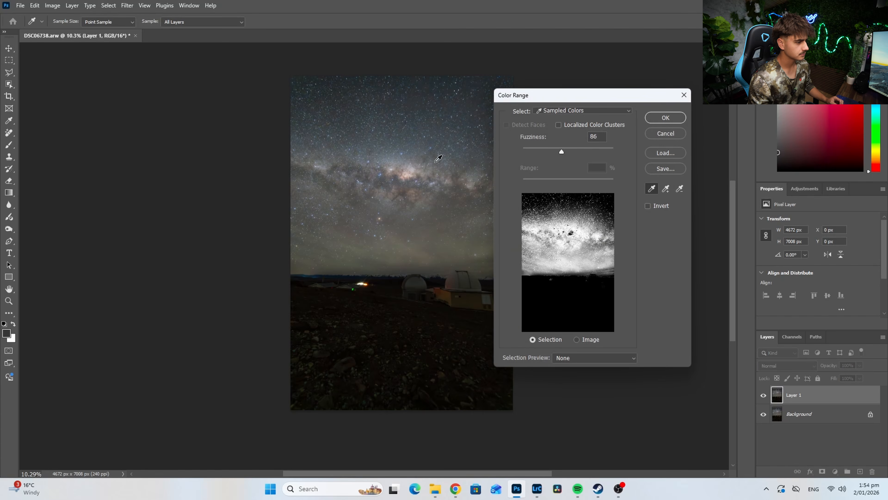
left_click(585, 110)
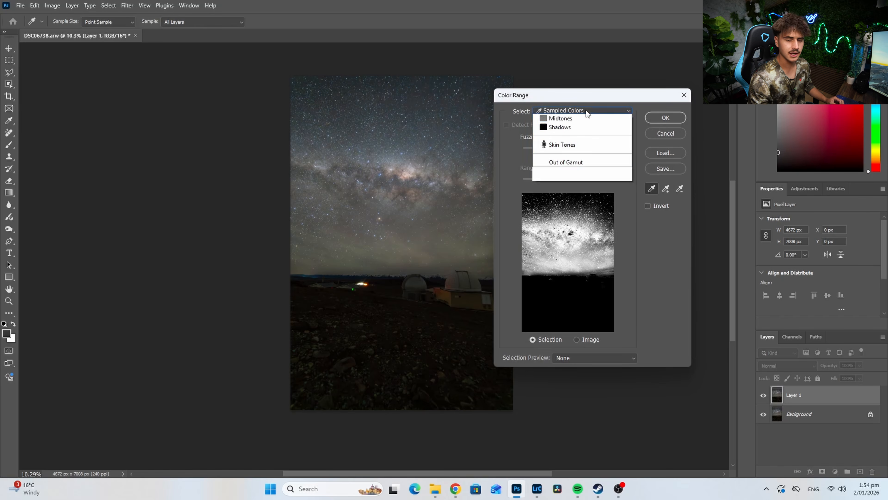
left_click(565, 197)
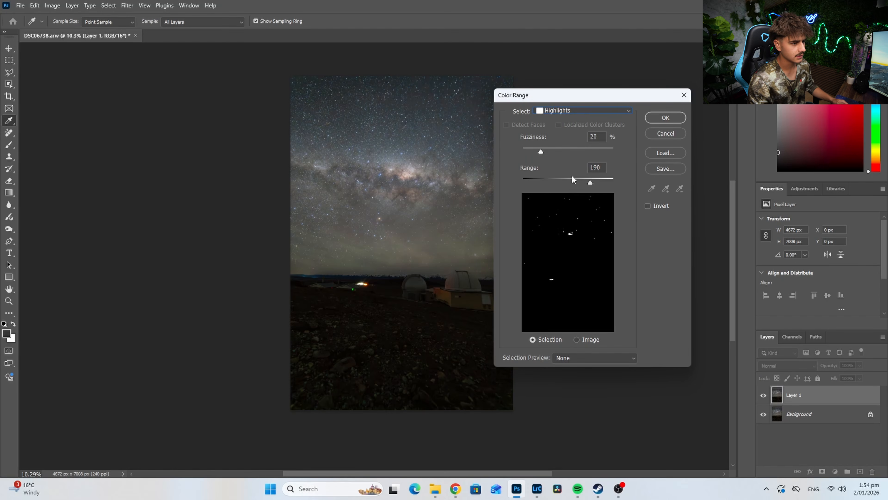
left_click_drag(570, 182, 554, 181)
left_click_drag(540, 150, 553, 150)
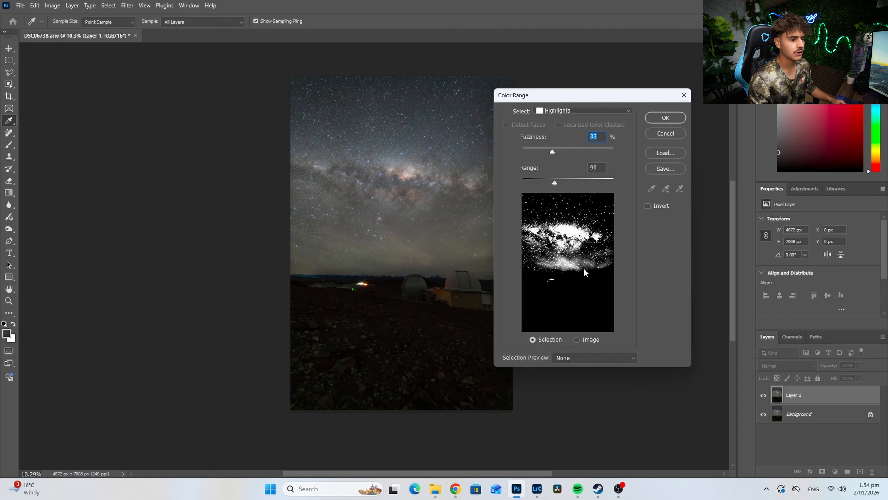
left_click_drag(552, 150, 554, 153)
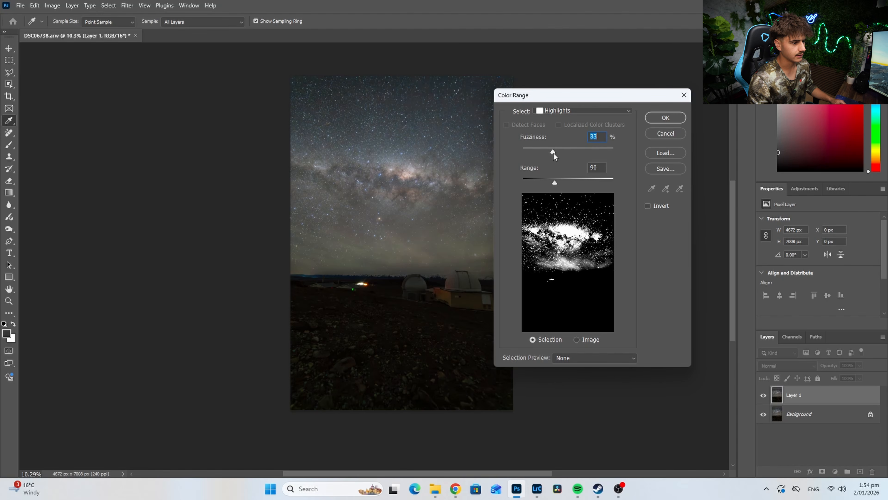
left_click(665, 118)
key("h")
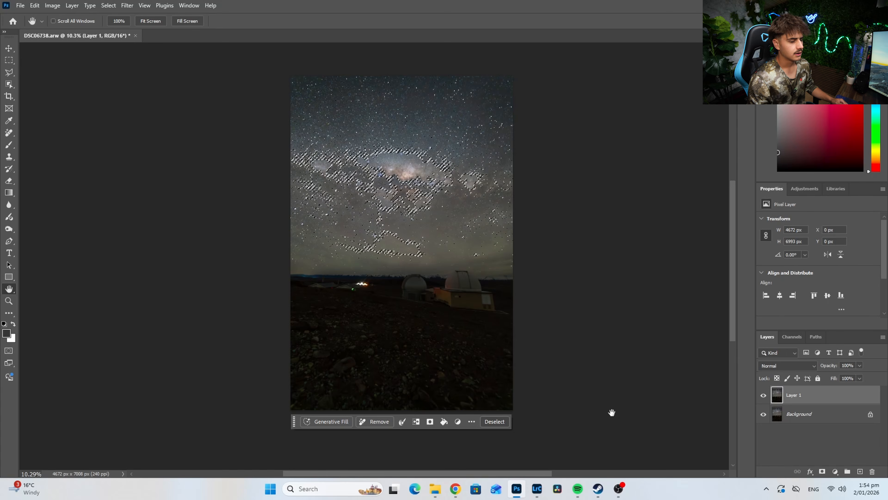
Expand the highlights selection by 2 pixels and feather it by 1 pixel
left_click(108, 5)
mouse_move(150, 149)
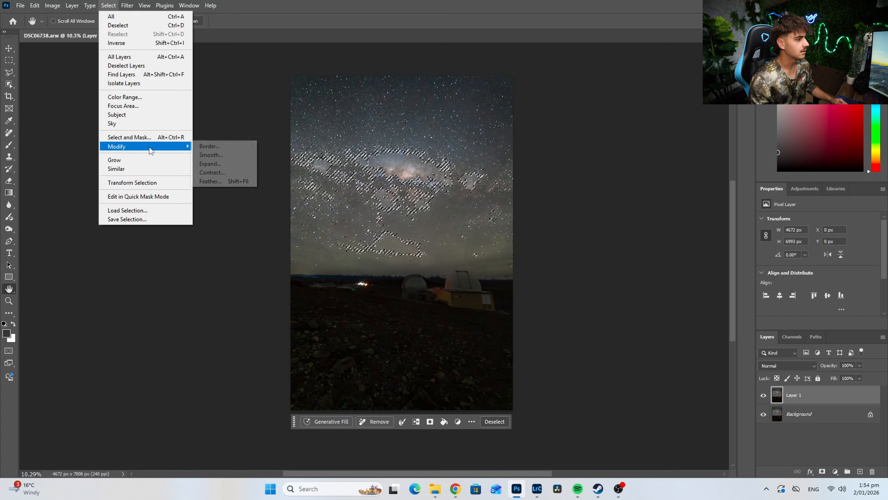
left_click(215, 164)
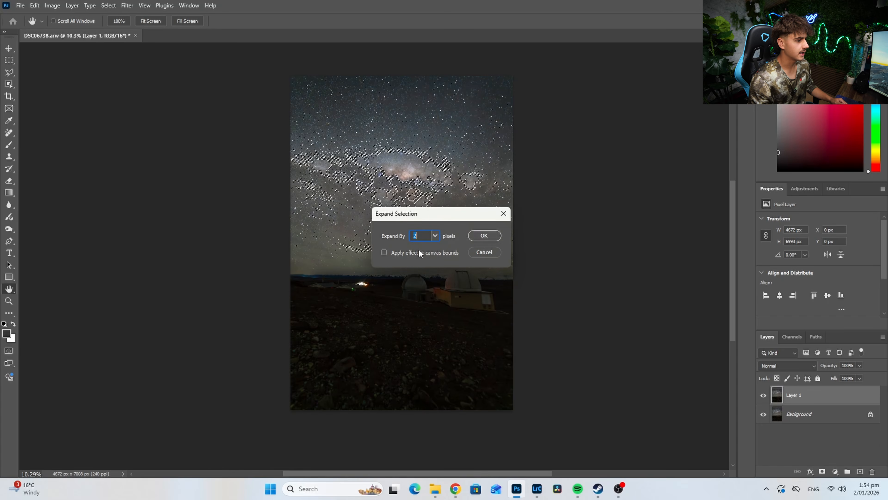
left_click(484, 235)
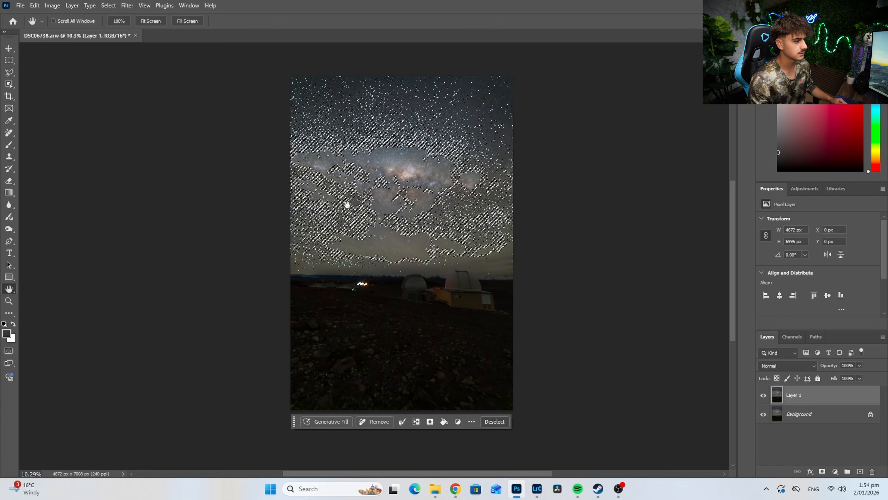
left_click(107, 5)
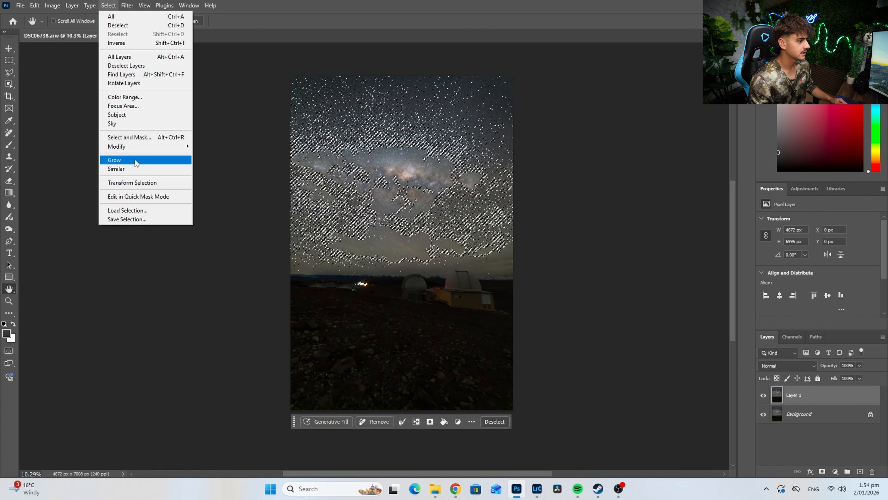
mouse_move(153, 150)
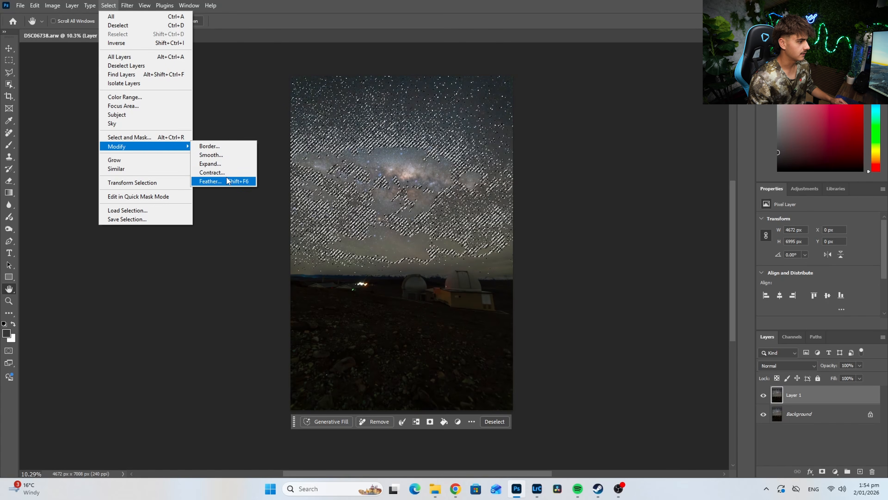
left_click(210, 181)
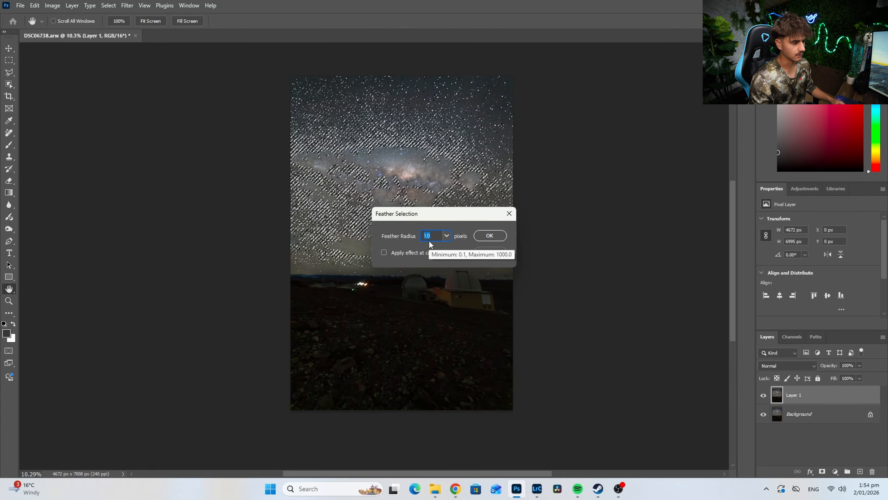
key("Return")
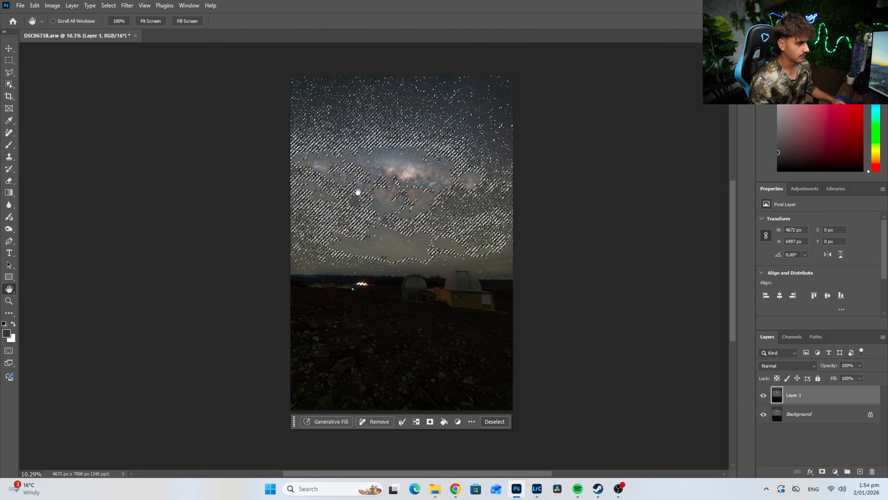
Shrink the selected stars with the Minimum filter at Radius 0.5 pixels preserving Roundness, and clear the selection
left_click(125, 5)
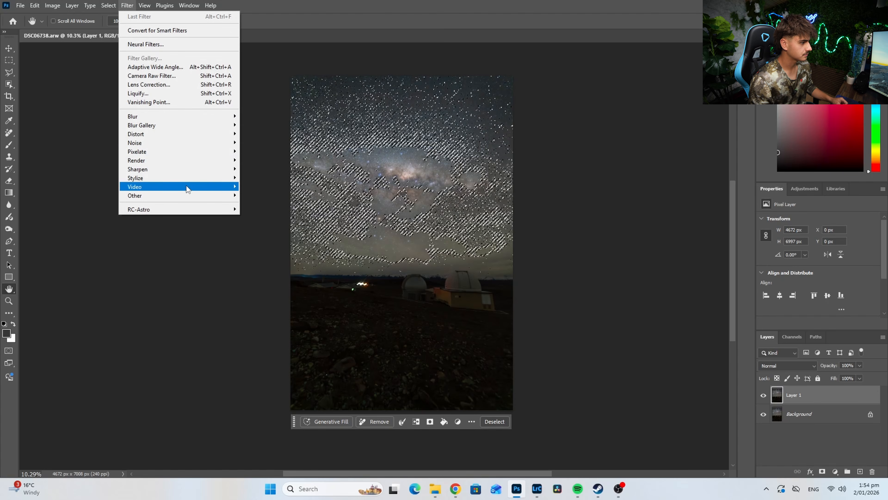
mouse_move(192, 196)
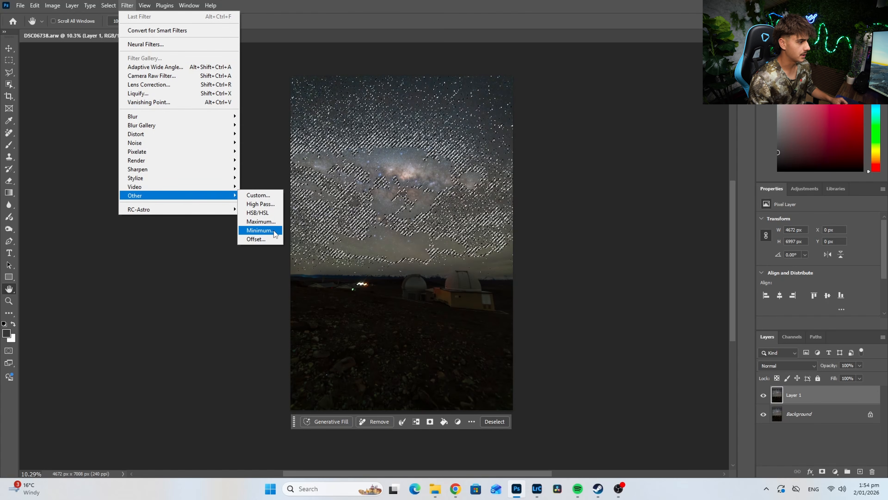
left_click(260, 230)
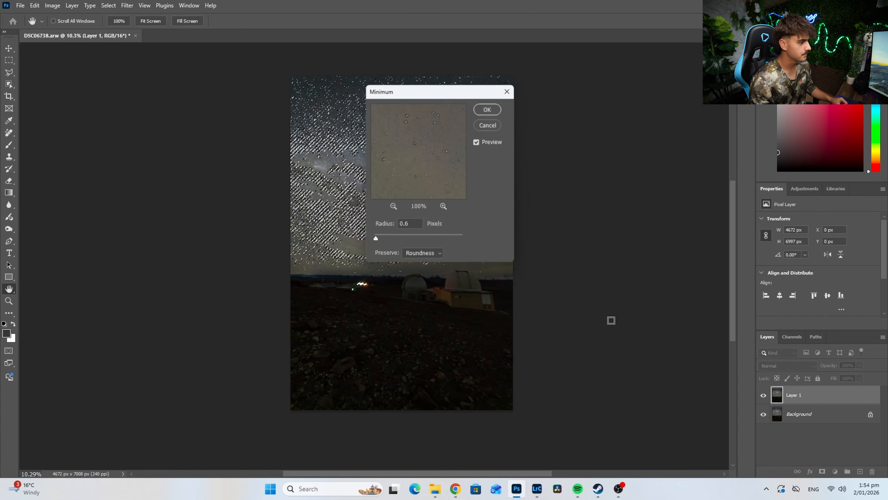
left_click(376, 240)
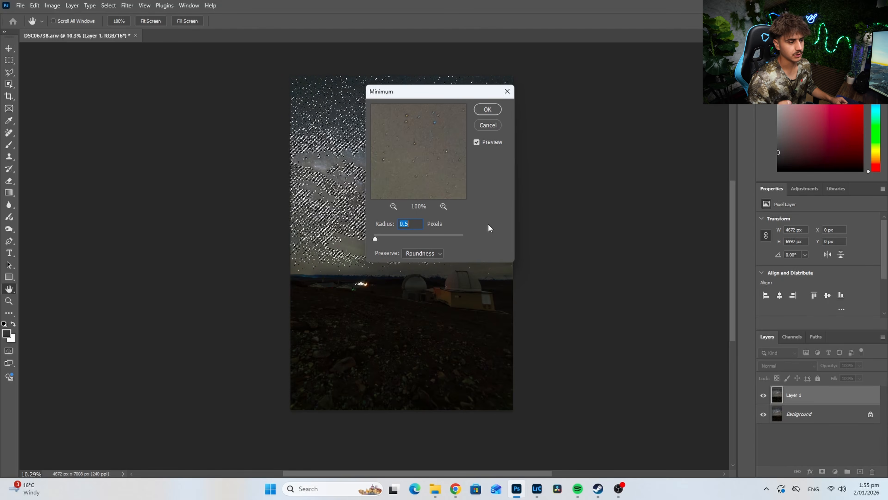
left_click(492, 108)
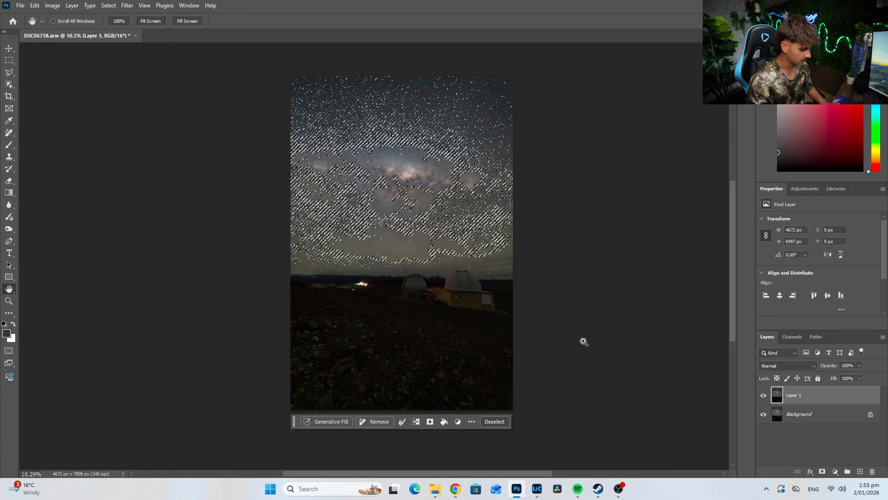
key("ctrl+d")
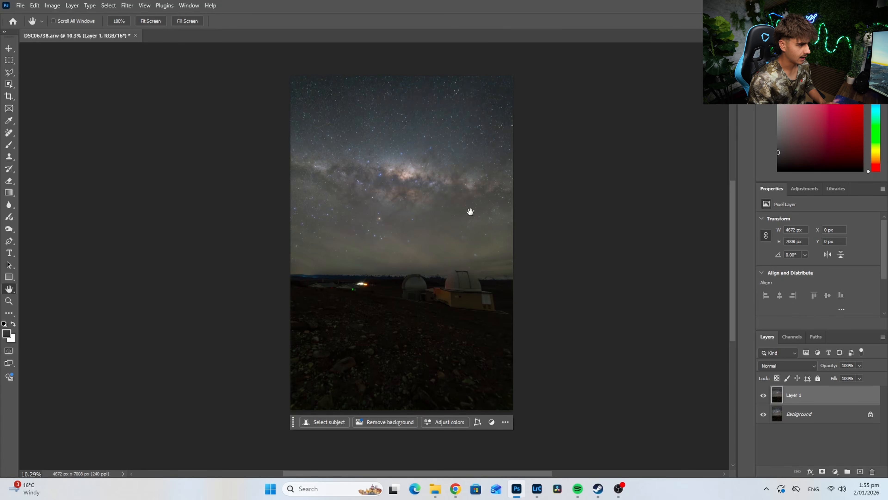
Compare the sky with and without the star-reduced duplicate layer by toggling its visibility
key("z")
mouse_move(430, 198)
left_mouse_down()
mouse_move(459, 182)
mouse_move(441, 201)
left_mouse_up()
left_click(764, 395)
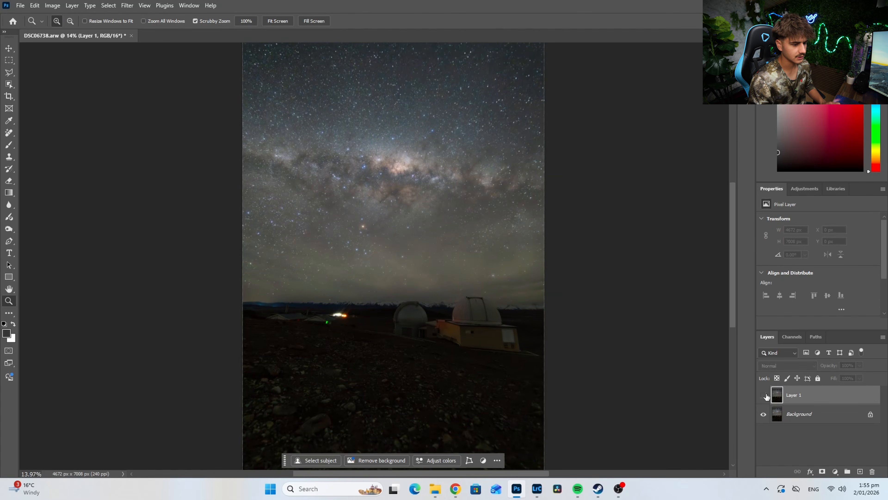
left_click(764, 395)
left_click_drag(435, 201, 404, 197)
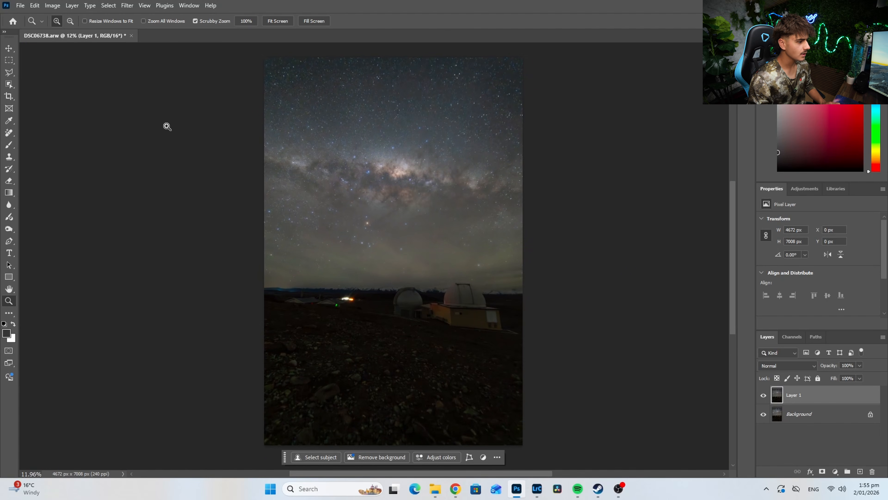
Save the layered image as the TIFF DSC06738-Edit in Downloads, with no image compression and RLE layer compression
left_click(21, 5)
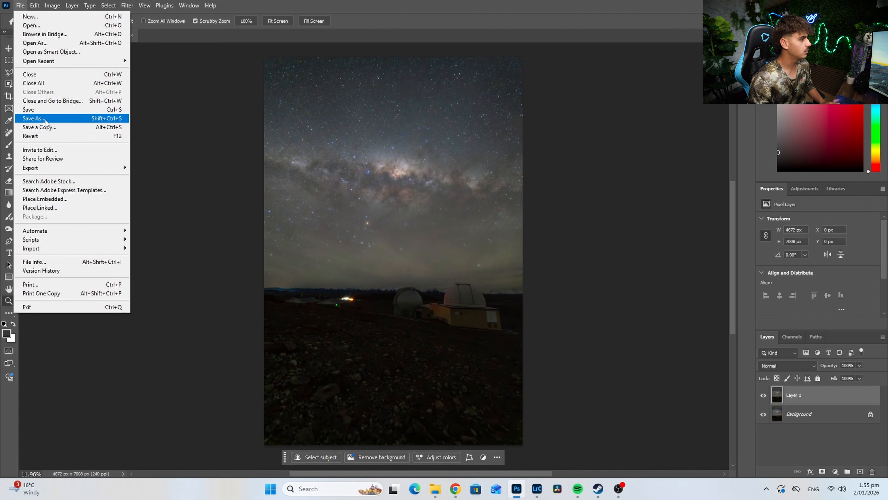
left_click(39, 119)
left_click(40, 106)
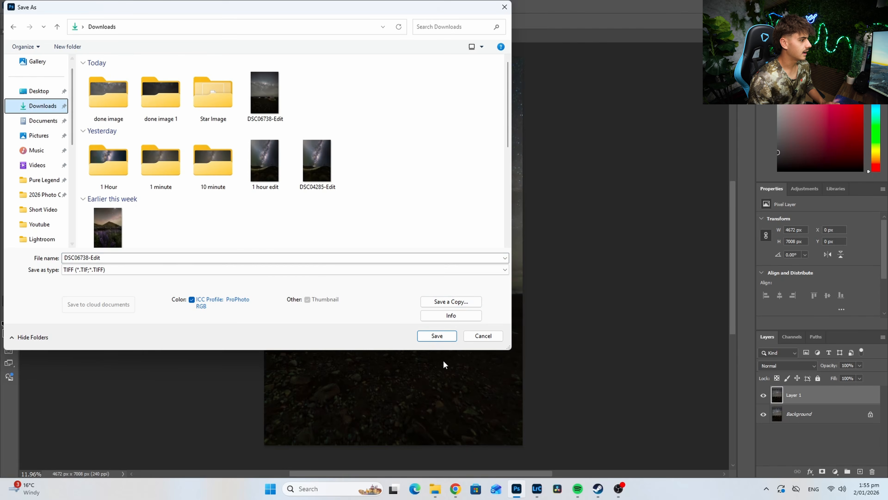
left_click(437, 335)
left_click(467, 243)
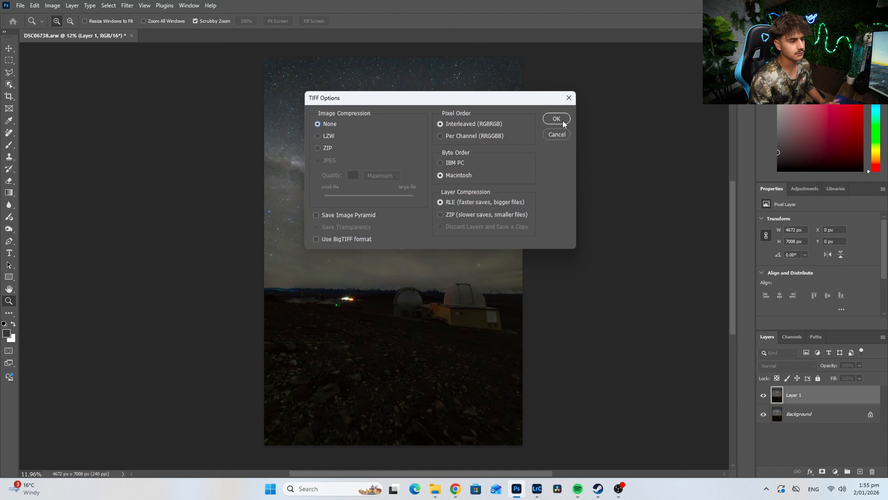
left_click(556, 119)
left_click(398, 181)
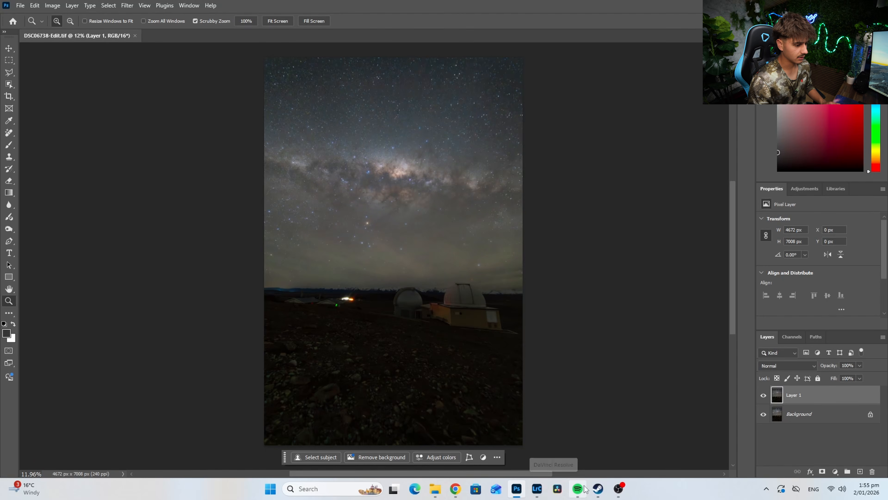
Switch to Lightroom Classic and view the star-reduced DSC06738-Edit.tif with the Basic adjustments open
mouse_move(539, 496)
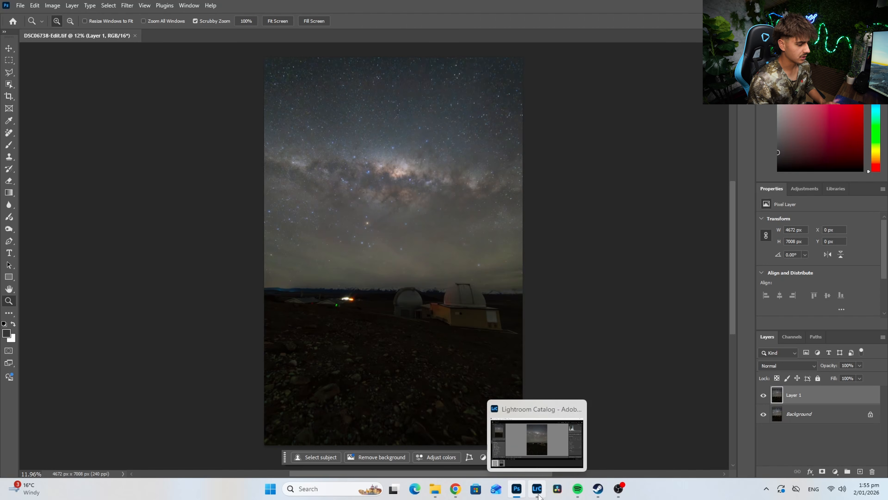
left_click(539, 496)
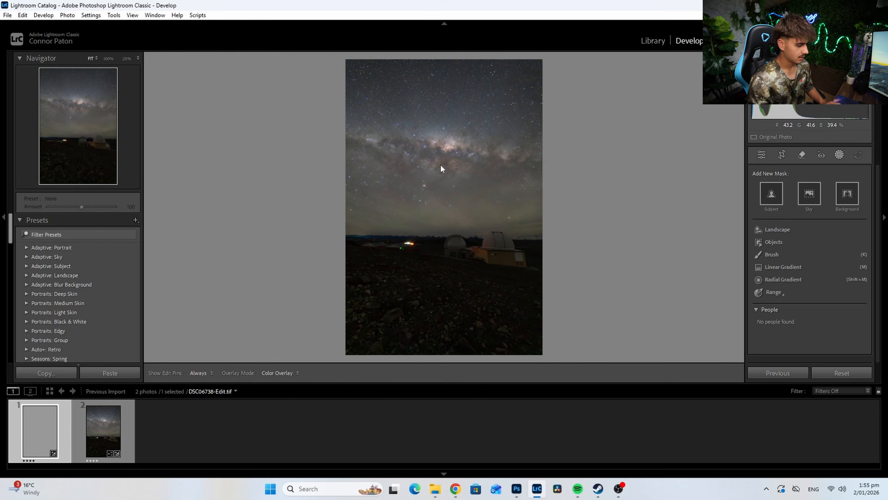
key("z")
key("z")
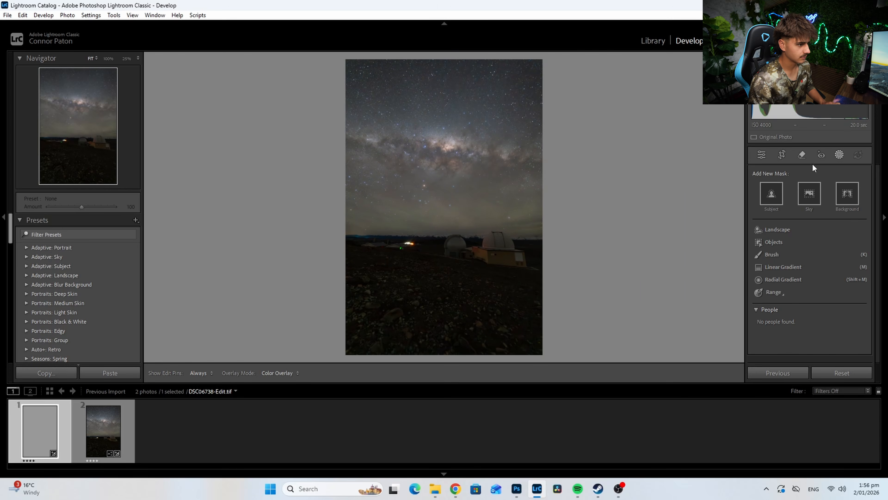
left_click(762, 155)
left_click_drag(456, 158, 426, 209)
left_click(497, 212)
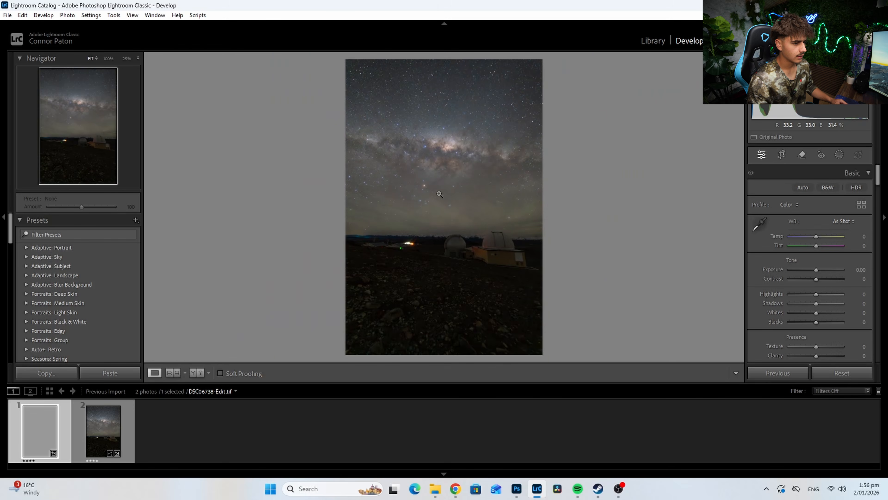
left_click(458, 205)
Paint a brush mask at size 1.0 and flow 92 over the bright orange star, raising its exposure to about 1.83
left_click(839, 155)
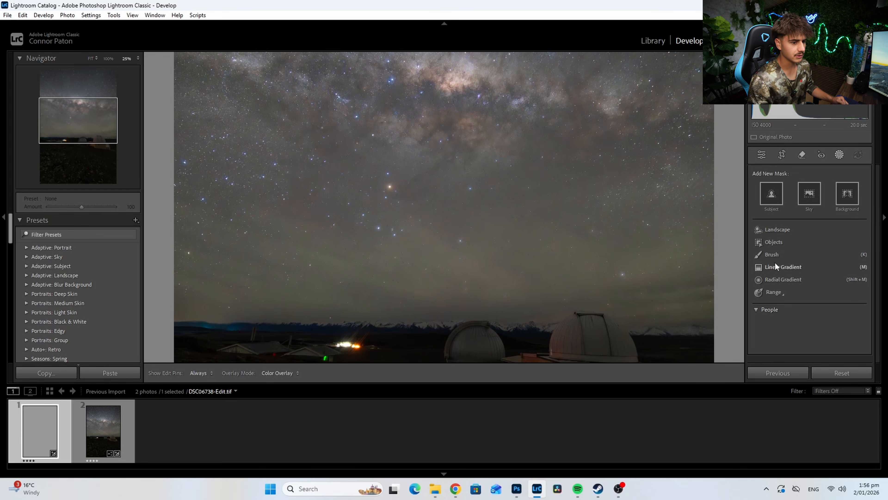
left_click(773, 254)
scroll(362, 190, "down", 11)
scroll(388, 189, "down", 2)
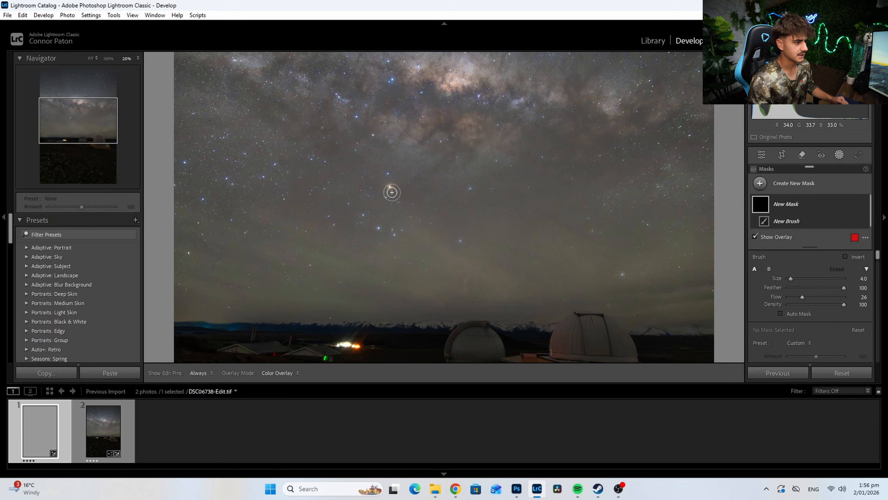
scroll(385, 188, "down", 1)
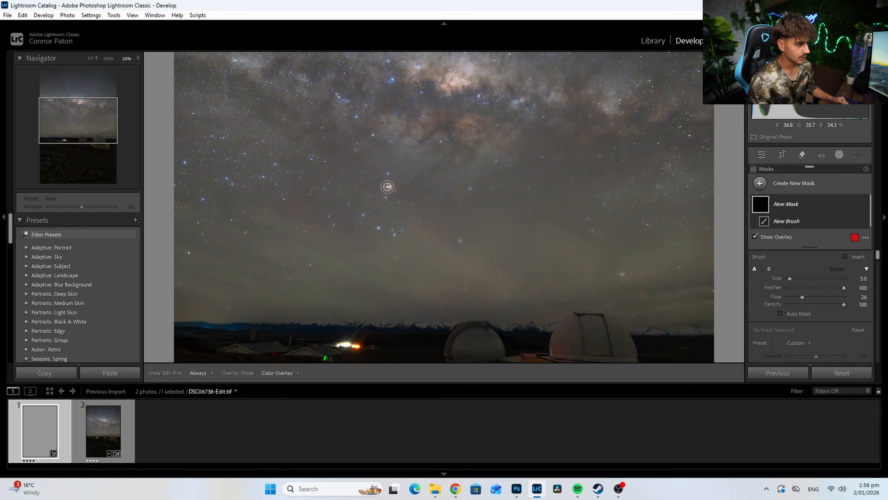
left_click_drag(803, 297, 839, 298)
scroll(392, 185, "down", 1)
scroll(391, 186, "down", 1)
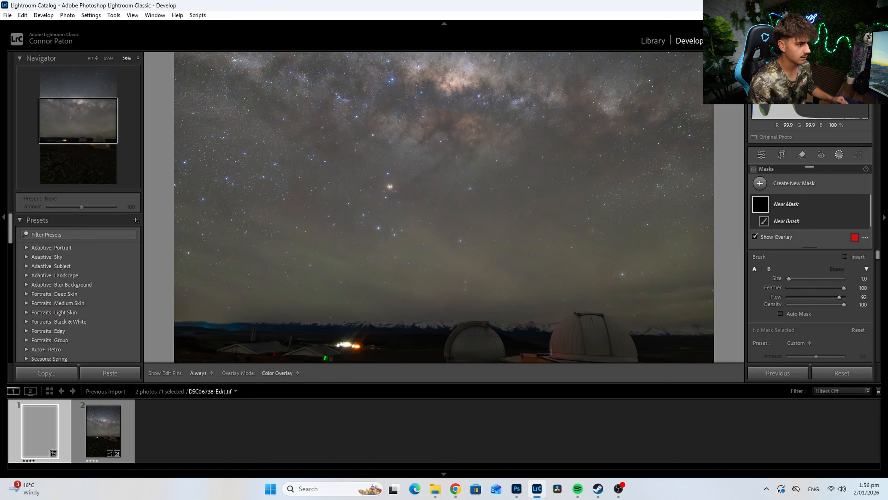
left_click(390, 186)
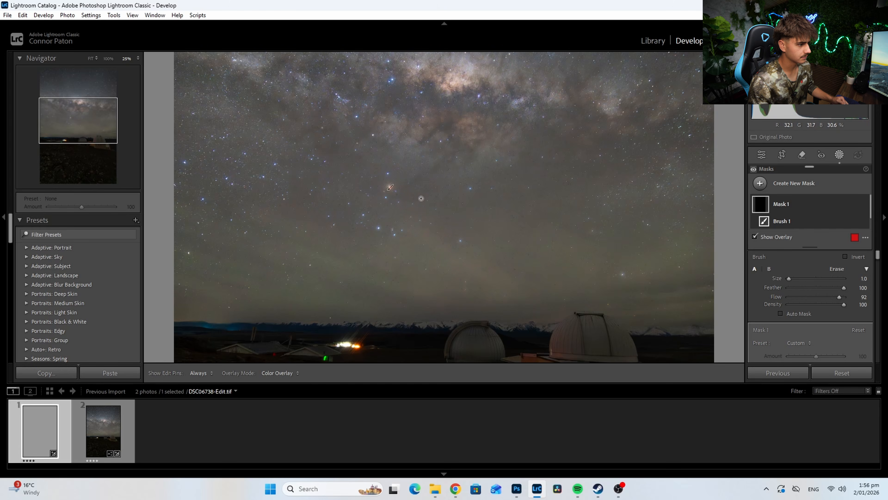
scroll(815, 318, "down", 2)
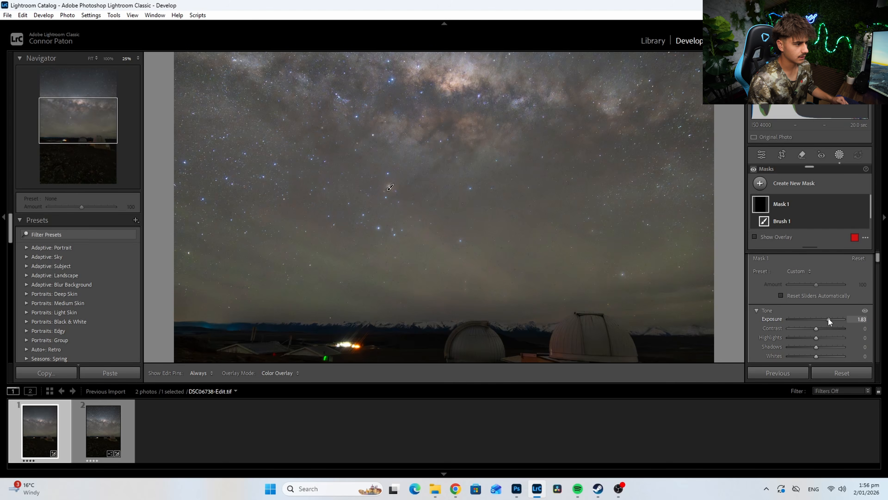
Brush the glow around the orange star with a larger brush at flow 52, and set the mask's Temp to 11
scroll(818, 308, "up", 2)
scroll(411, 206, "up", 4)
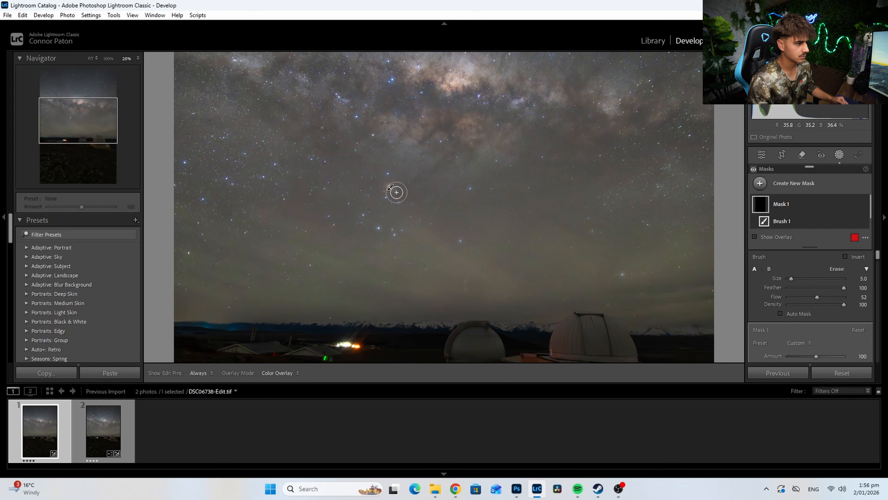
left_click(108, 58)
scroll(472, 92, "up", 4)
mouse_move(473, 93)
left_mouse_down()
mouse_move(482, 89)
mouse_move(479, 110)
left_mouse_up()
key("h")
scroll(815, 315, "down", 5)
left_click_drag(819, 316, 821, 316)
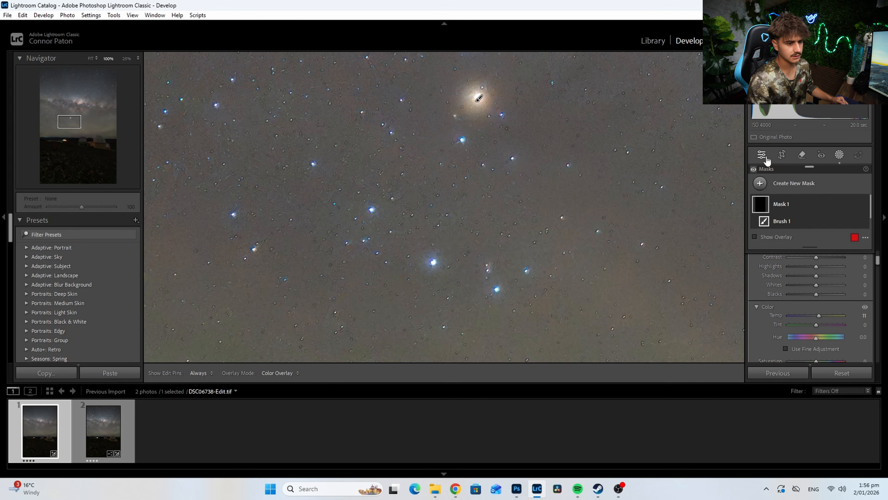
Create a second brush mask at size 1.0 and flow 90, and paint it over bright blue stars below the Milky Way
left_click(92, 59)
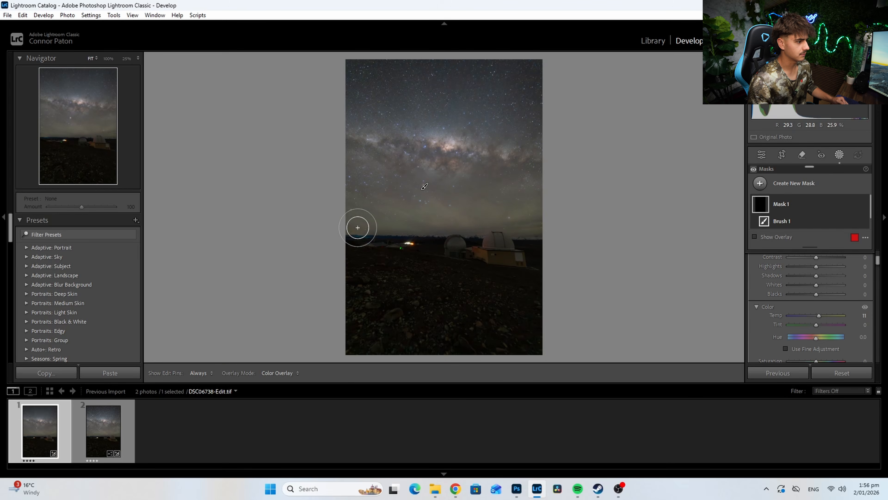
left_click(108, 59)
left_click(127, 59)
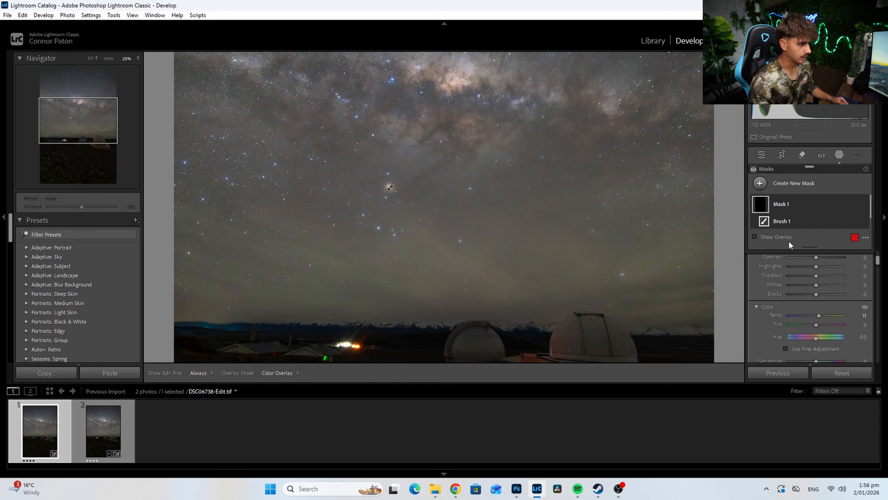
left_click(783, 185)
left_click(795, 269)
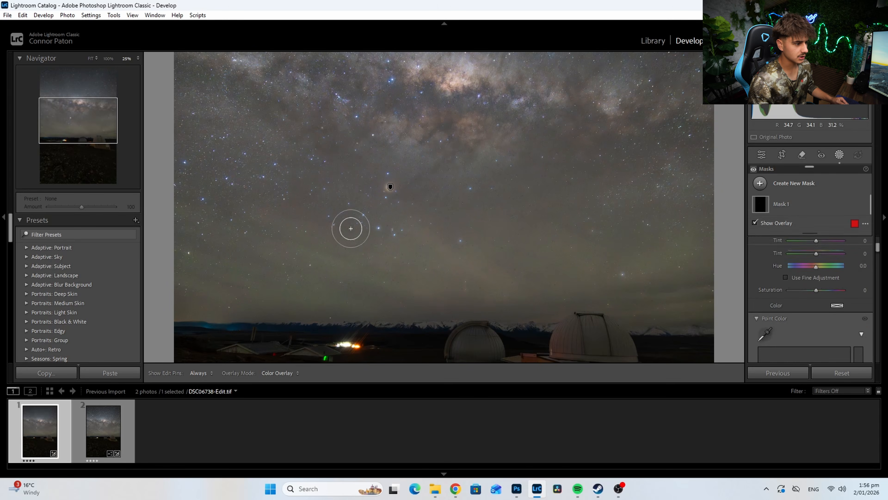
scroll(802, 288, "up", 5)
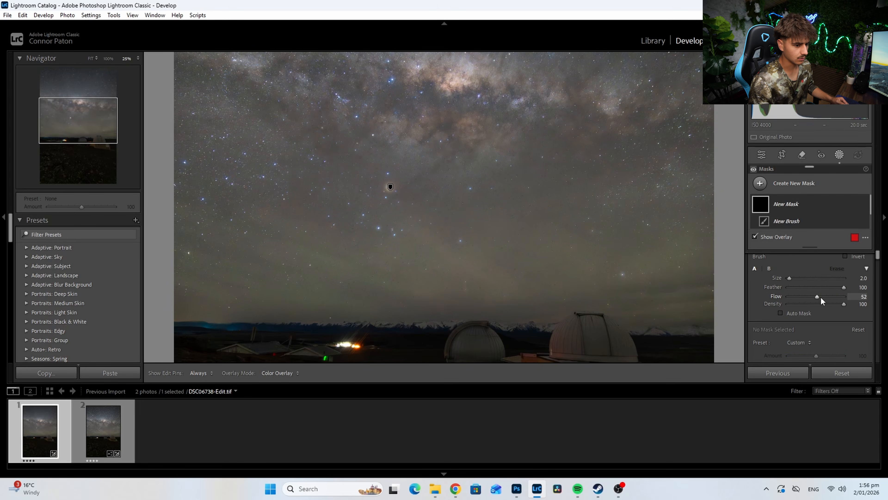
scroll(384, 274, "down", 3)
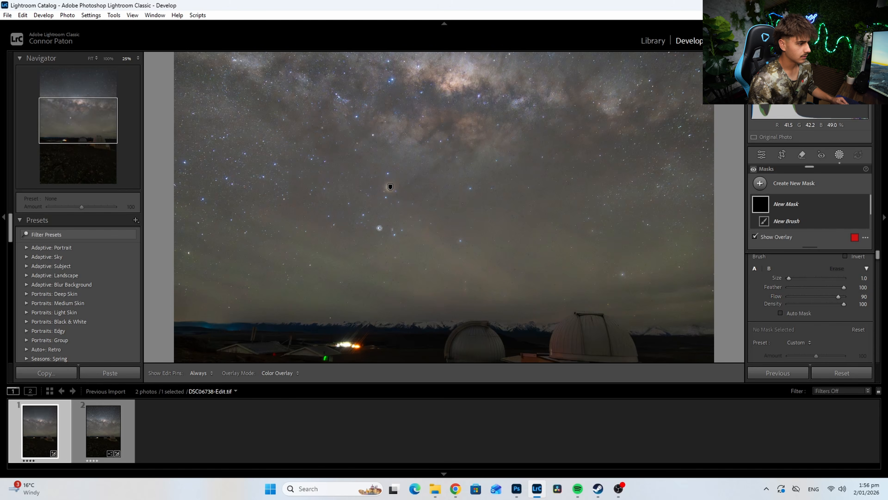
left_click_drag(378, 228, 398, 237)
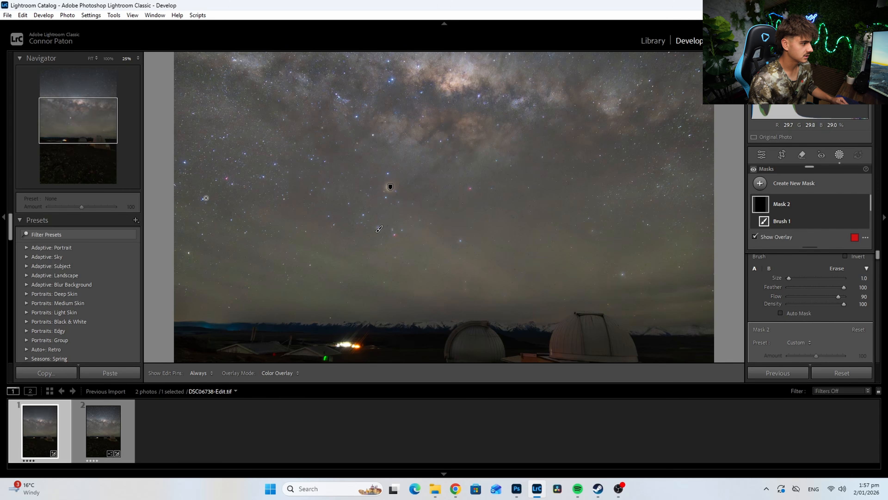
Add more bright stars in the lower sky and across the Milky Way to the second brush mask
scroll(188, 166, "down", 2)
left_click(390, 187)
scroll(462, 239, "up", 1)
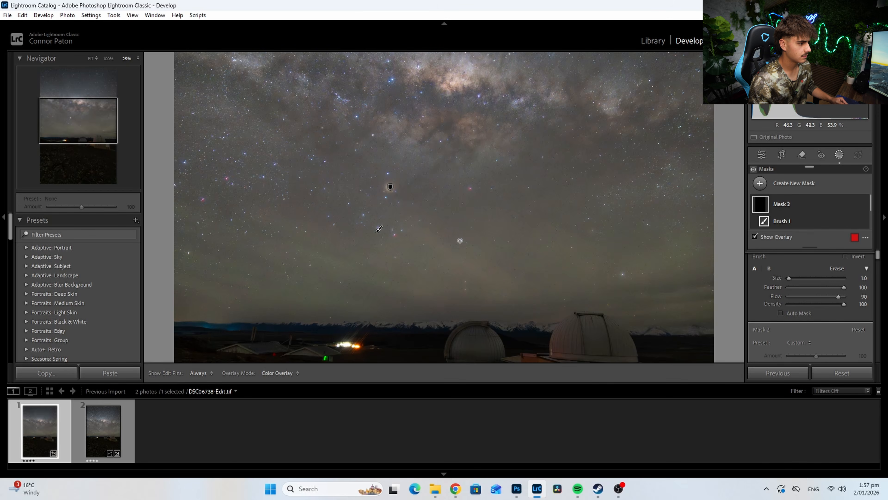
scroll(622, 287, "down", 2)
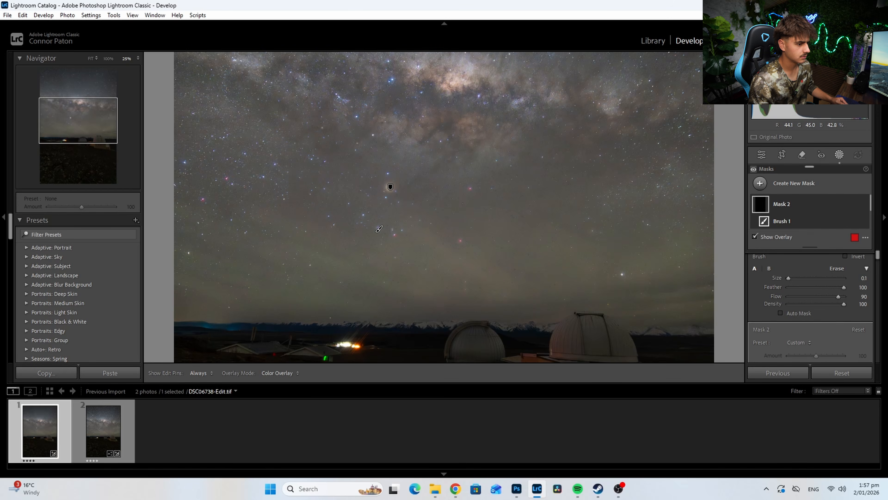
left_click_drag(379, 229, 379, 276)
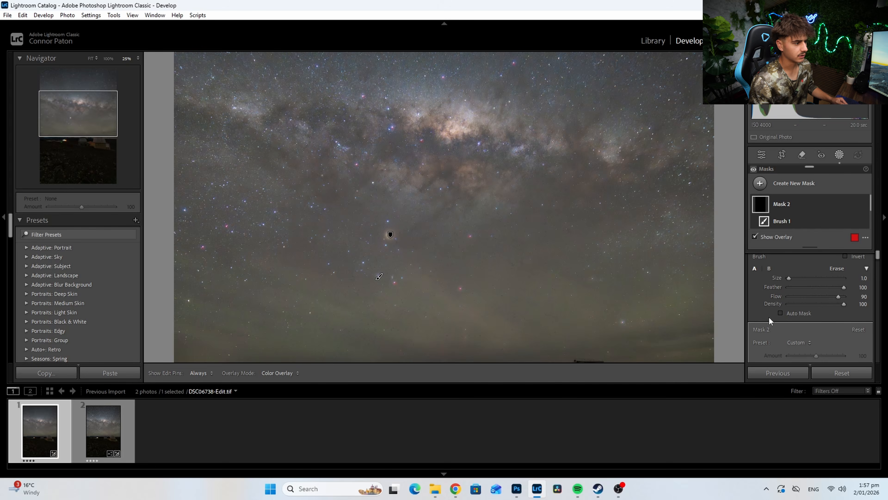
Hide the mask overlay and set the second star mask's Exposure to about 2.30 and Temp to -50
scroll(820, 315, "down", 3)
key("o")
left_click_drag(816, 320, 831, 317)
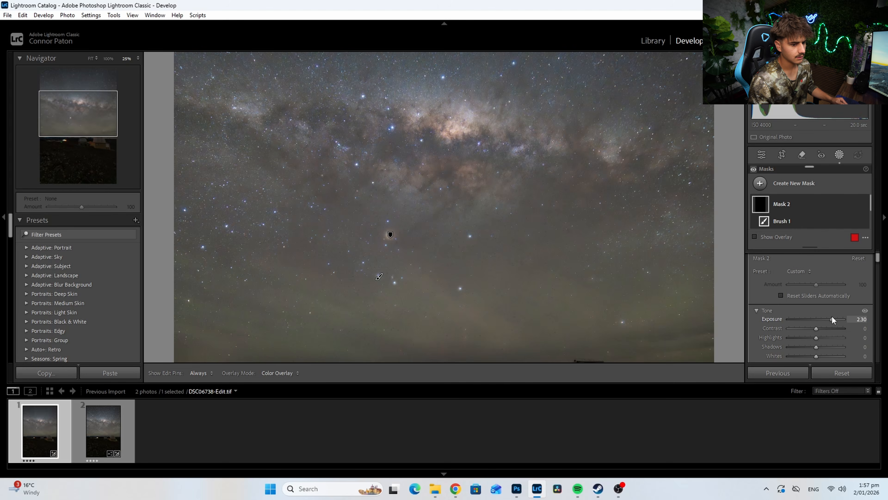
scroll(792, 311, "down", 3)
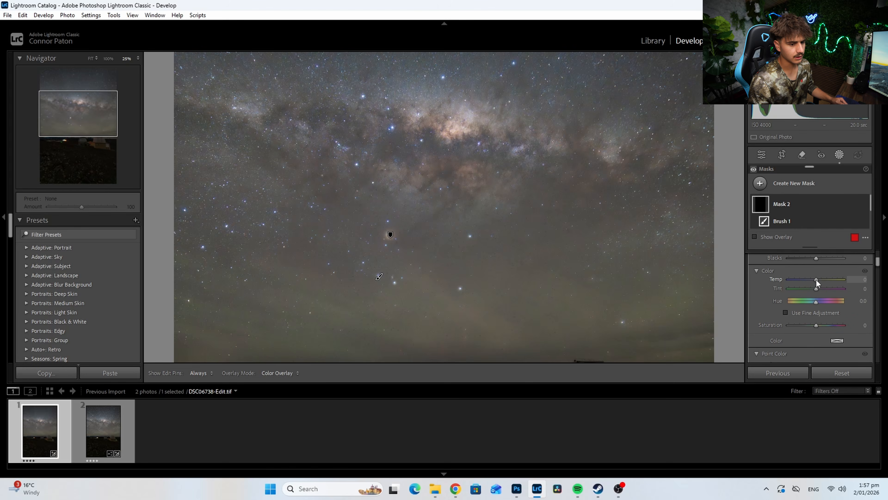
left_click_drag(816, 280, 803, 278)
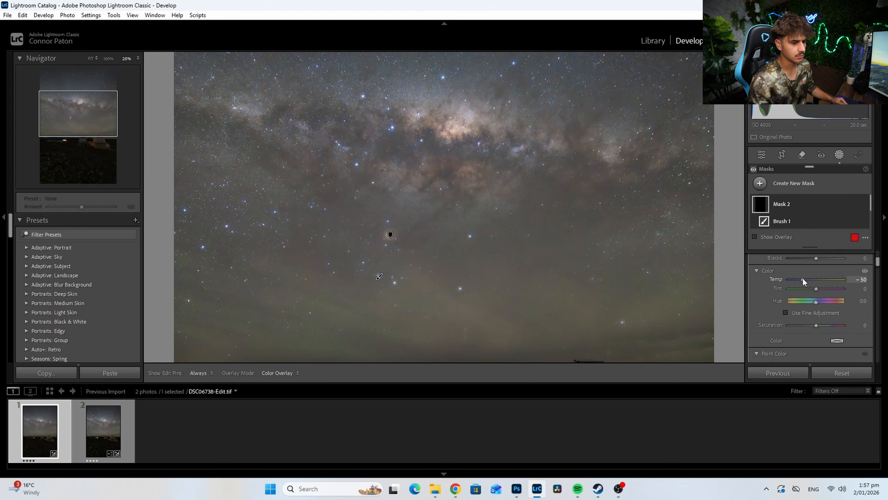
Leave masking, compare the whole photo with its before version, and set the global Dehaze to +19
left_click(761, 155)
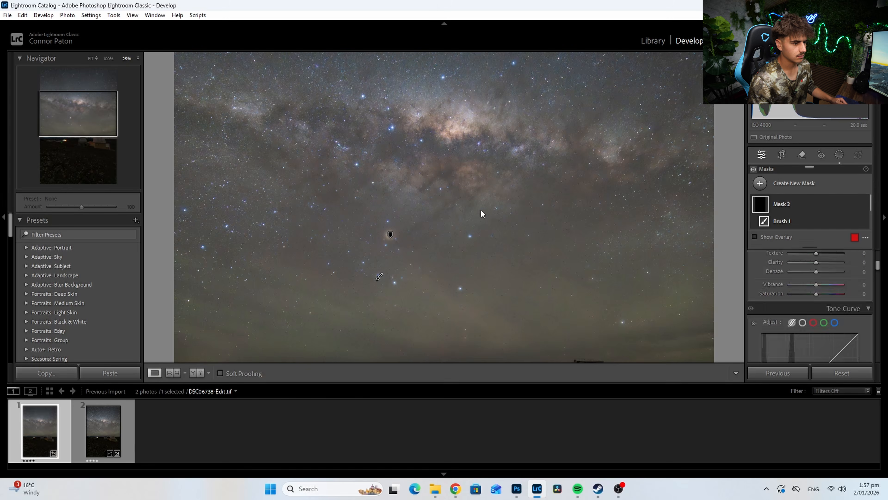
left_click(482, 211)
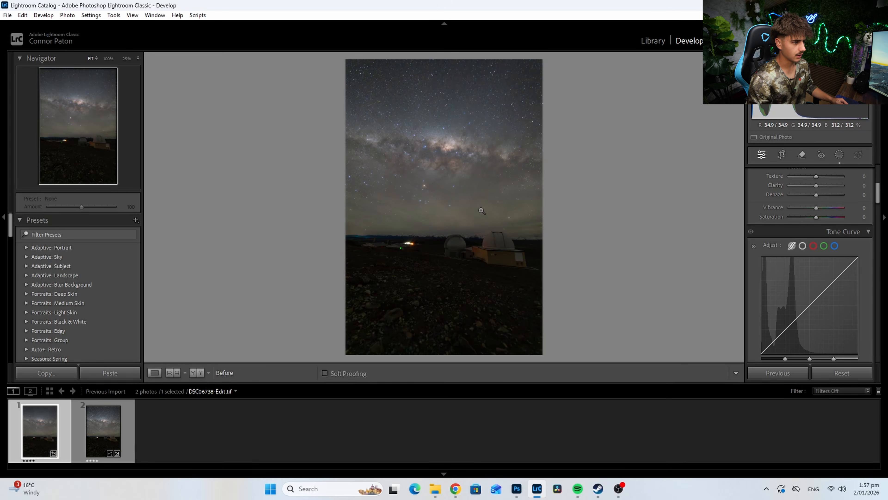
scroll(812, 249, "up", 2)
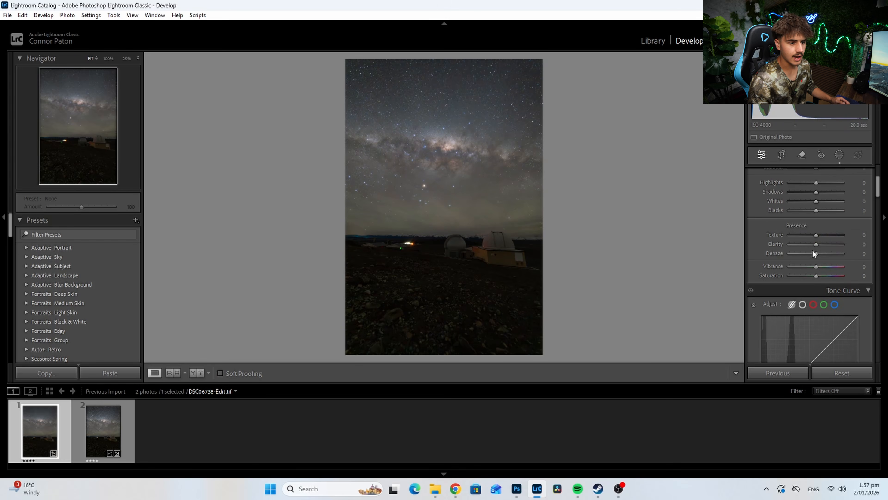
scroll(797, 266, "up", 2)
scroll(799, 284, "down", 4)
scroll(808, 264, "up", 2)
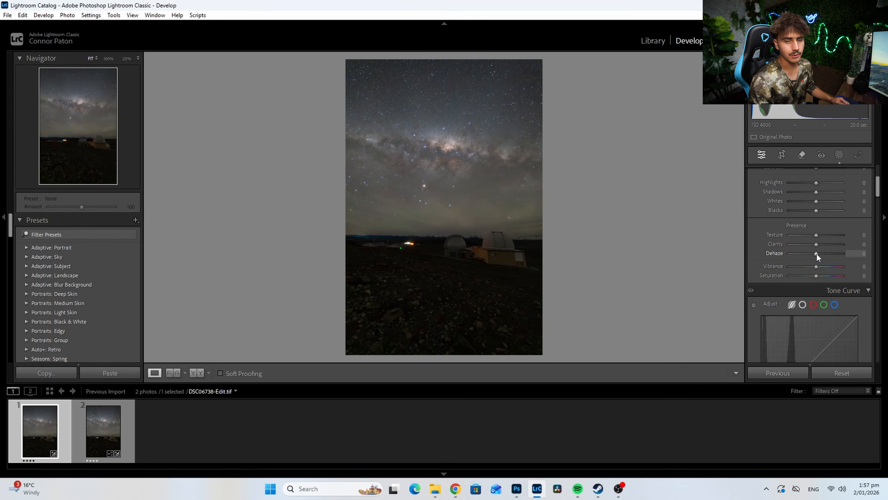
left_click_drag(817, 253, 822, 250)
Brighten the whole photo's light tones with Highlights at +30 and Whites at +32
scroll(783, 253, "down", 2)
scroll(799, 245, "up", 2)
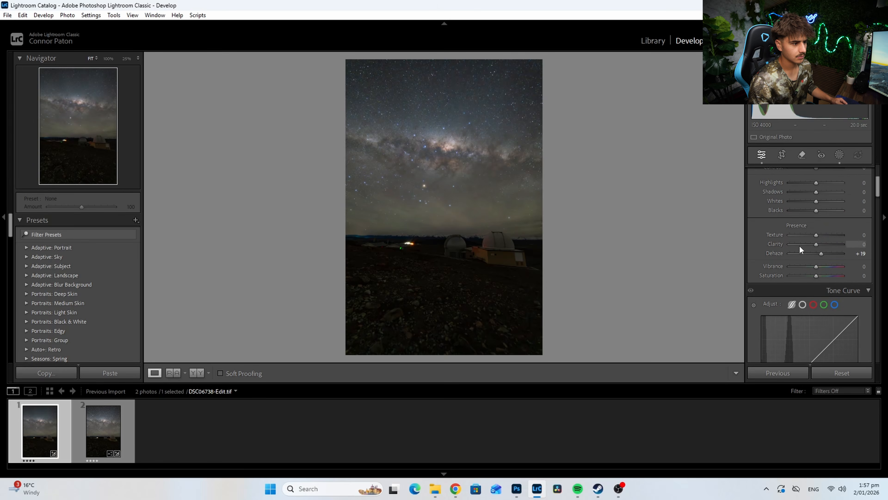
scroll(802, 232, "up", 2)
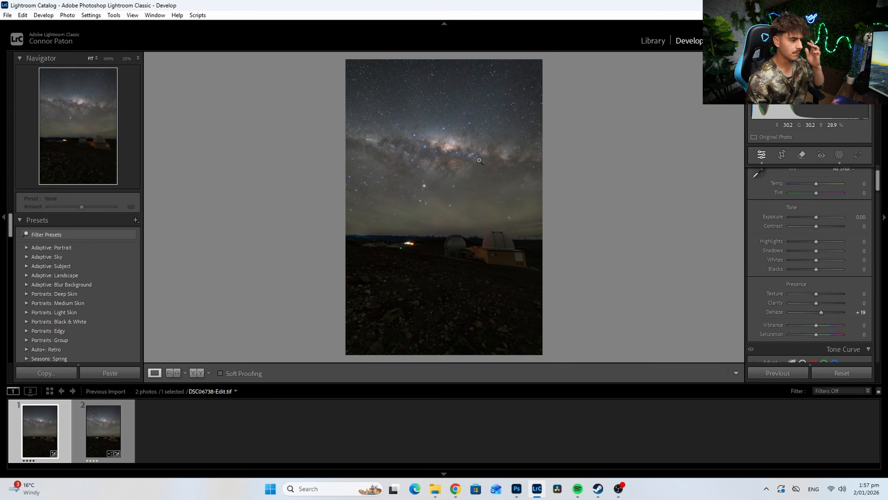
left_click_drag(817, 240, 825, 258)
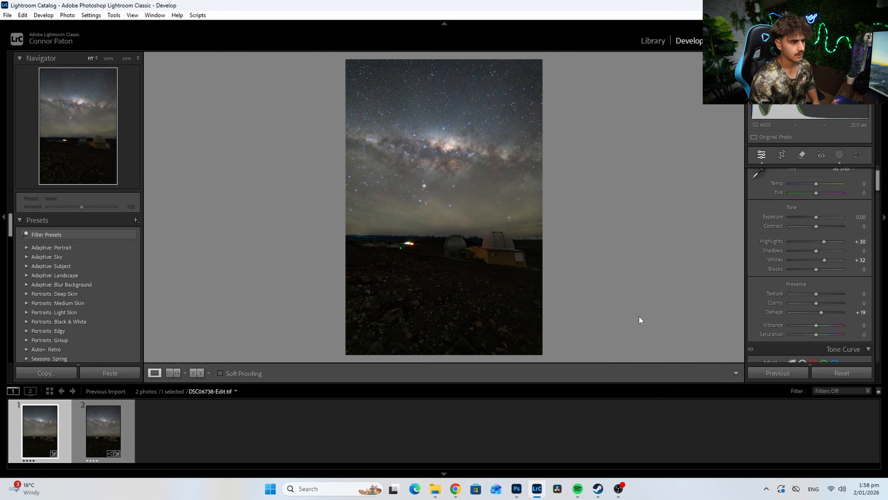
Soften the bright orange star below the Milky Way core by erasing brush-mask coverage over it at size 3 and flow 34, and leave masking
left_click(418, 183)
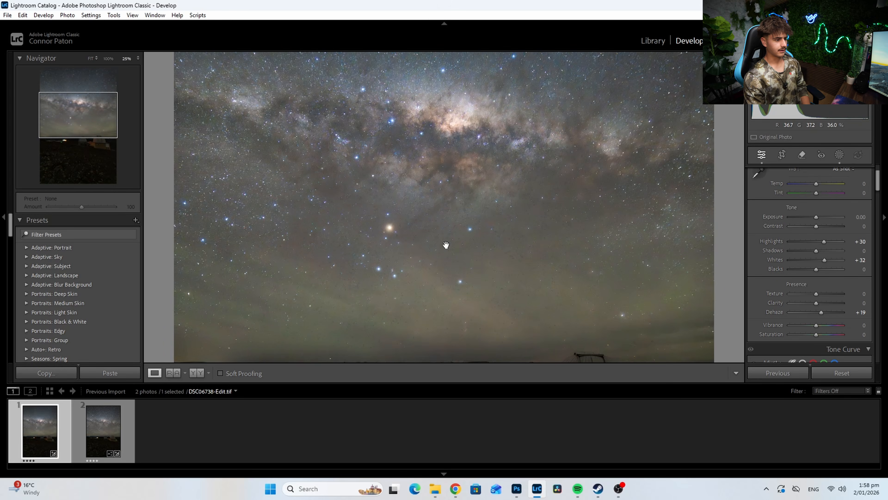
left_click(838, 155)
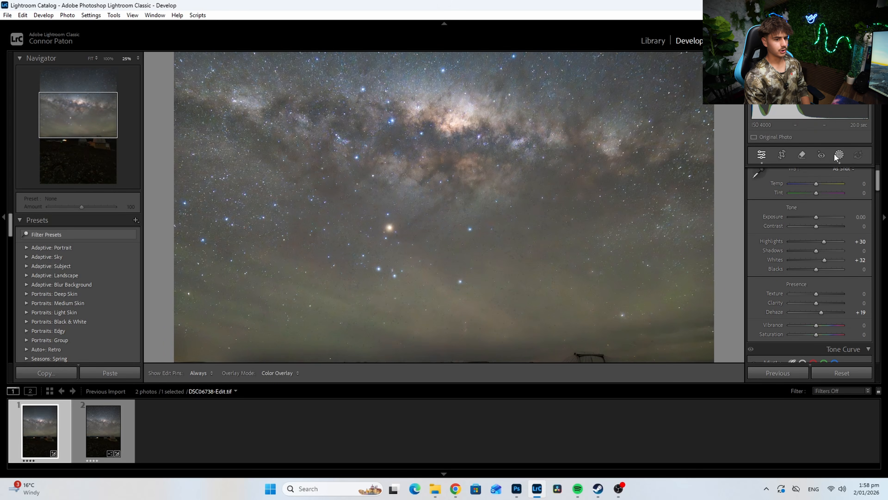
left_click(390, 229)
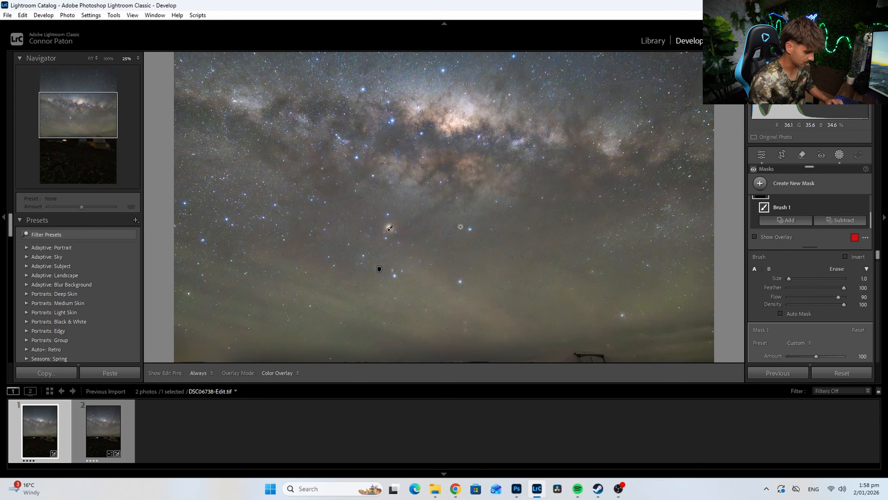
key("h")
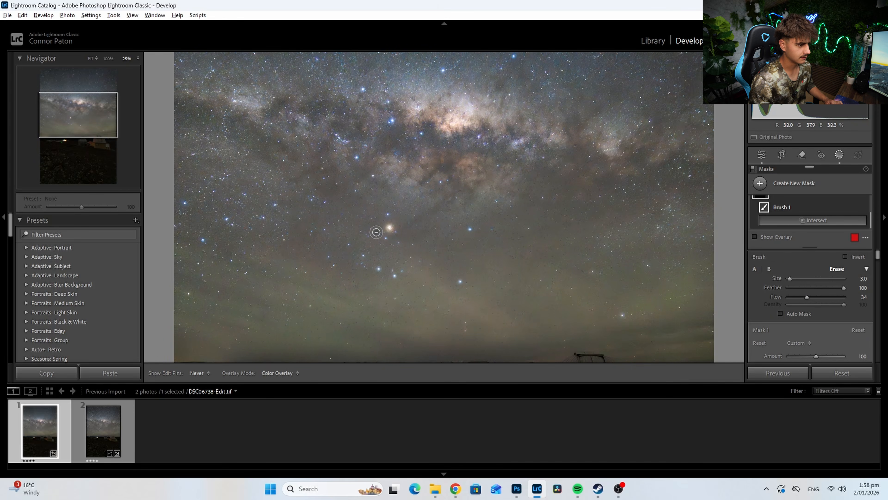
left_click(389, 227, "alt")
key("h")
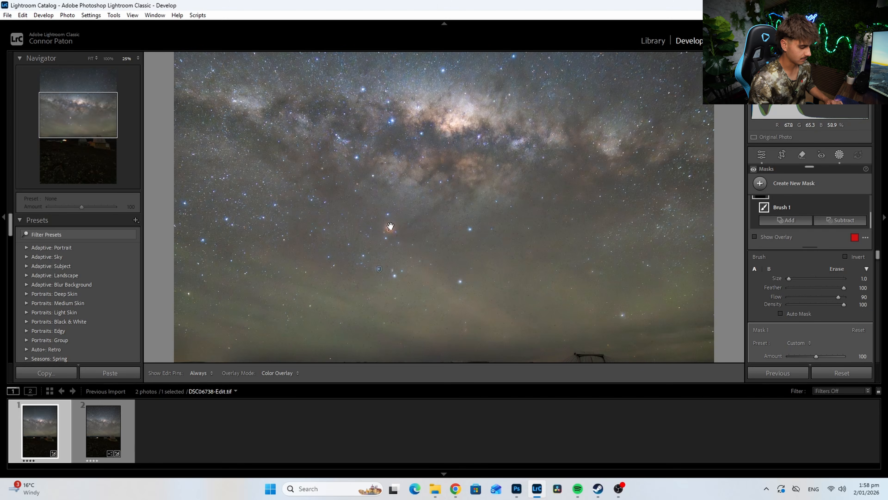
key("h")
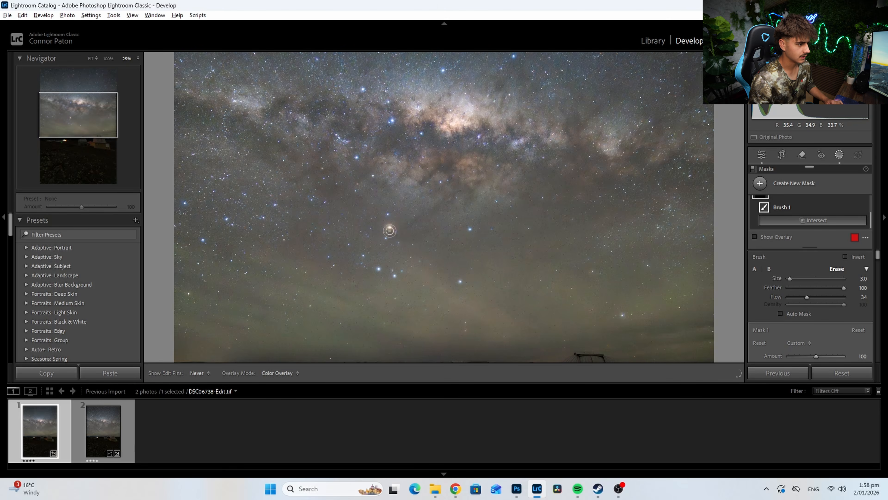
key("h")
left_click(761, 156)
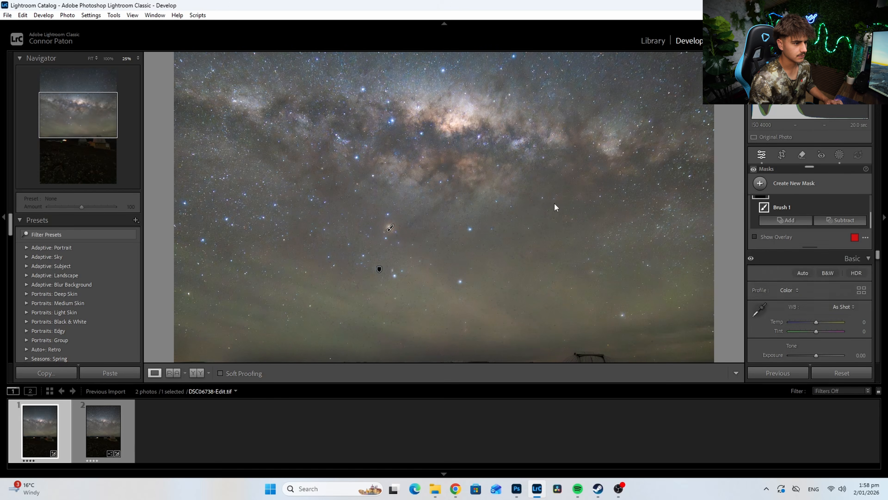